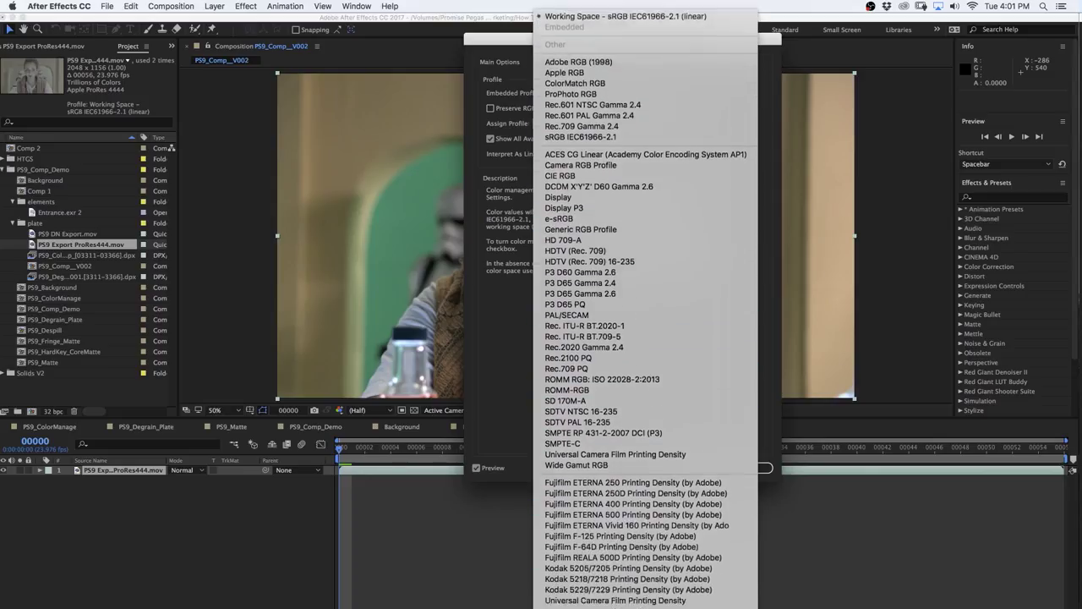
pyautogui.scroll(-5, 651, 490)
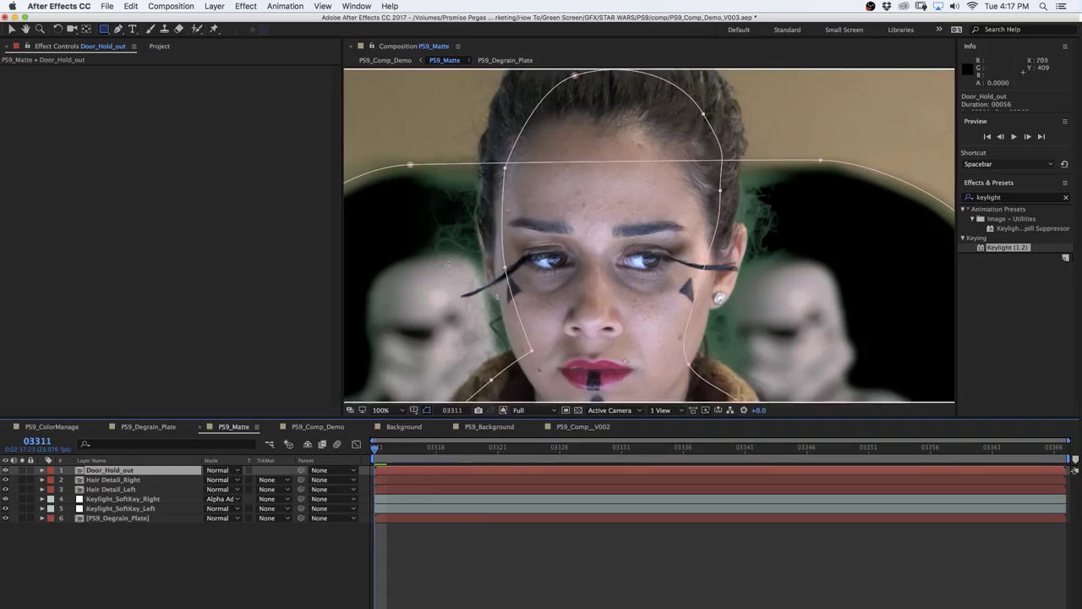
# Check the matte's alpha channel, then open the Assign Profile choices for PS9 Export ProRes444.mov
pyautogui.hotkey('alt', '4')
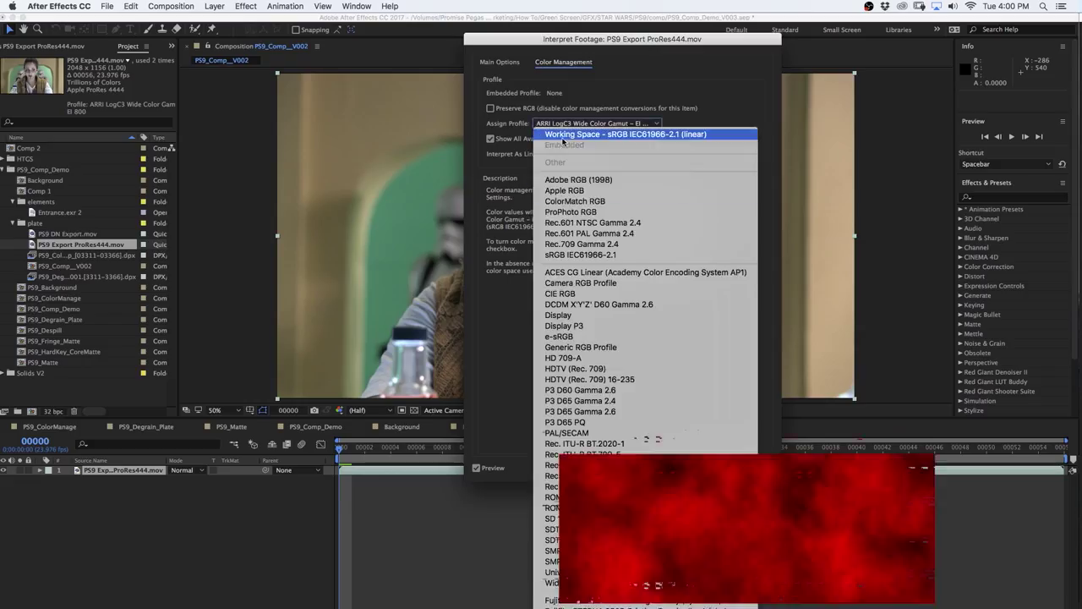
pyautogui.click(604, 136)
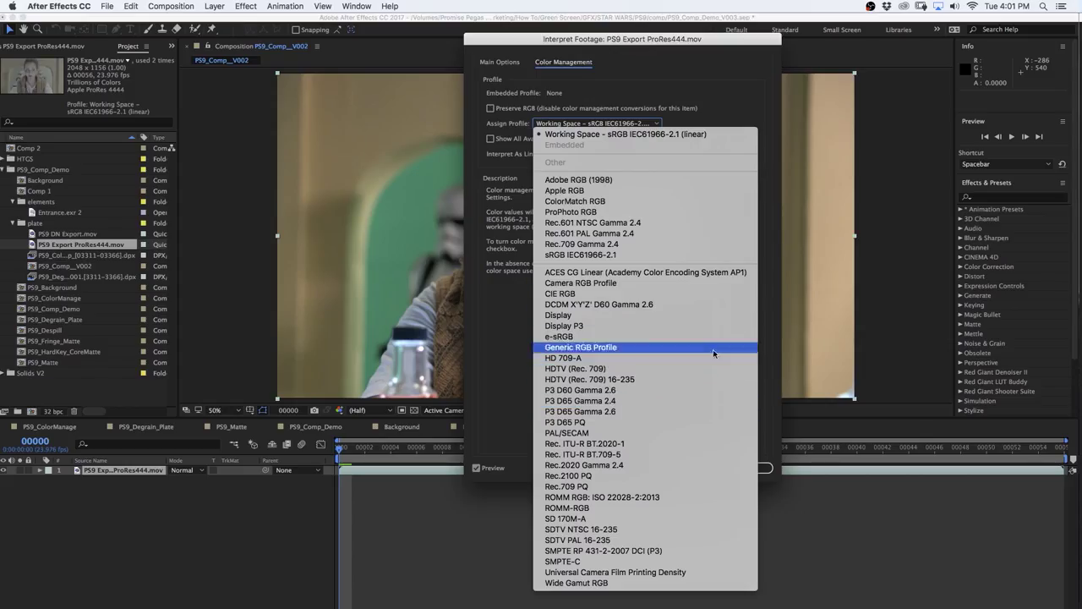
# Show all available profiles and assign ARRI LogC3 Wide Color Gamut - EI 800 to the footage
pyautogui.click(710, 113)
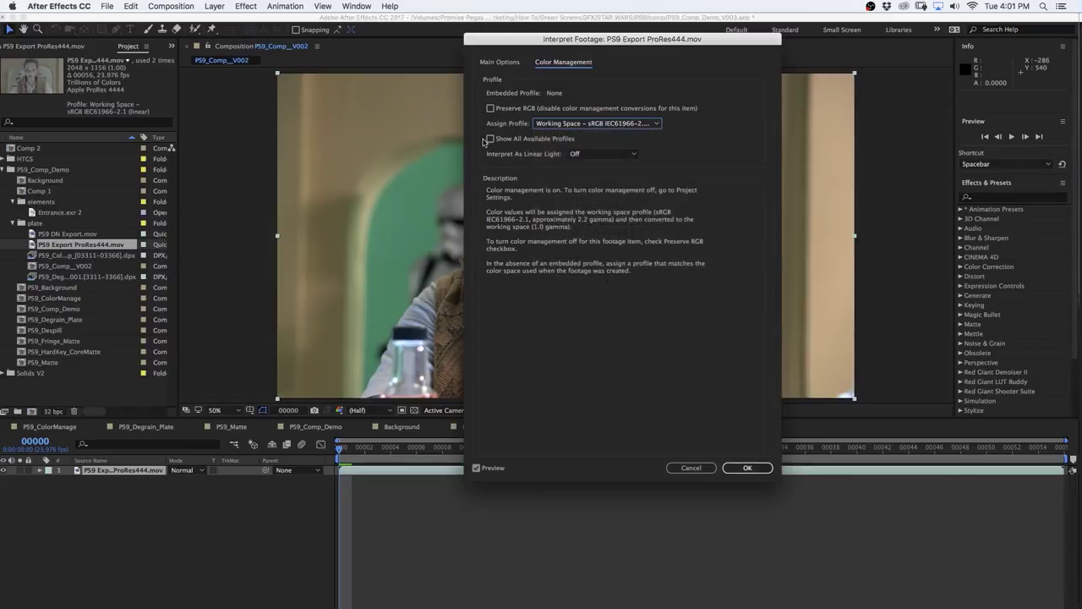
pyautogui.press('Tab')
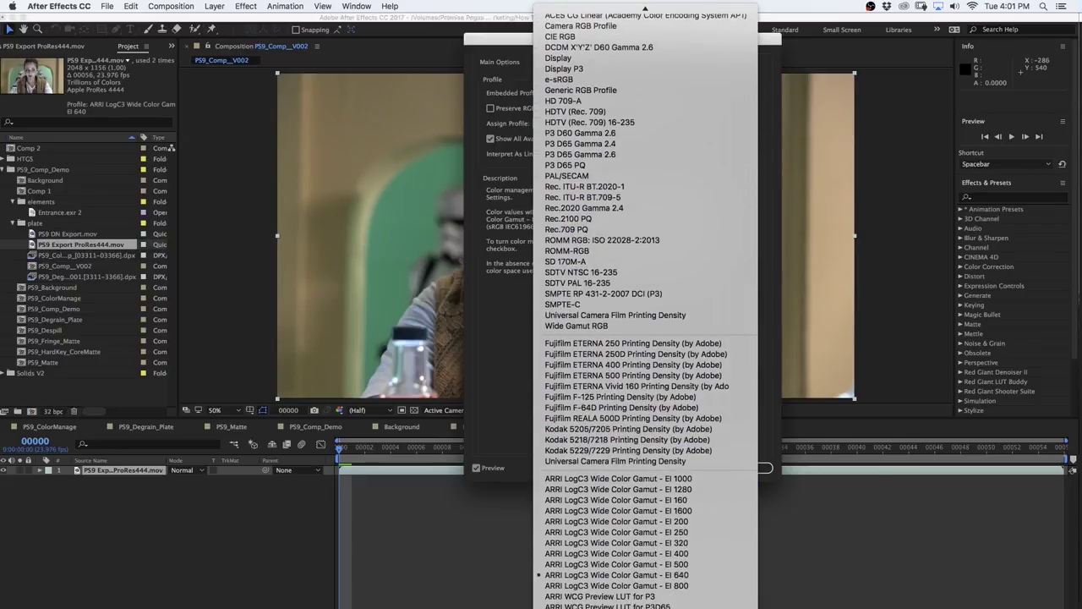
pyautogui.click(669, 585)
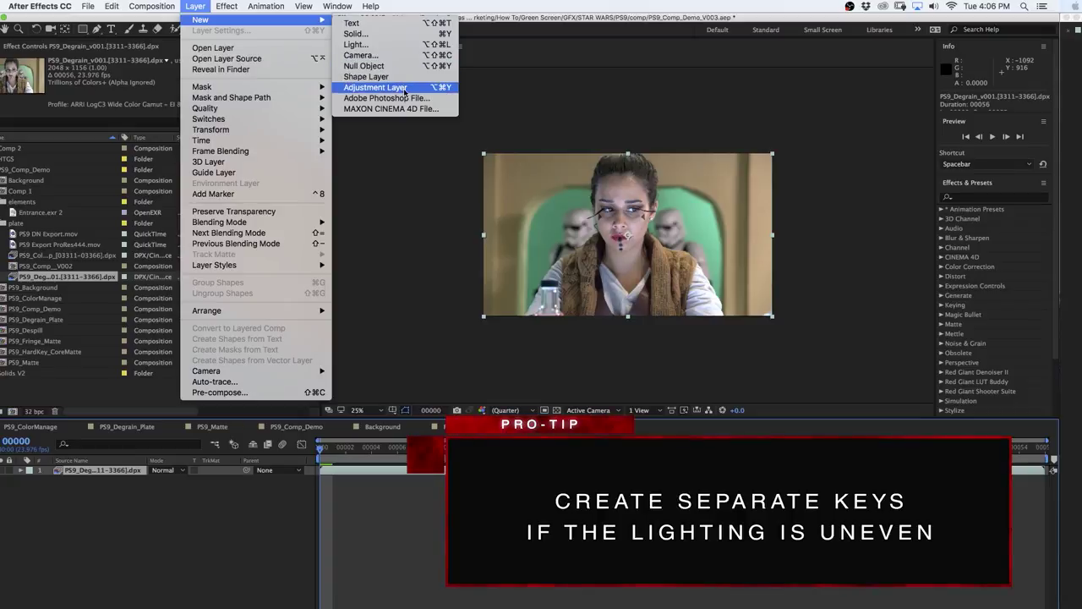
# Add two adjustment layers and key the left one with Keylight, a rectangle mask and sampled green
pyautogui.click(374, 87)
pyautogui.hotkey('ctrl', 'd')
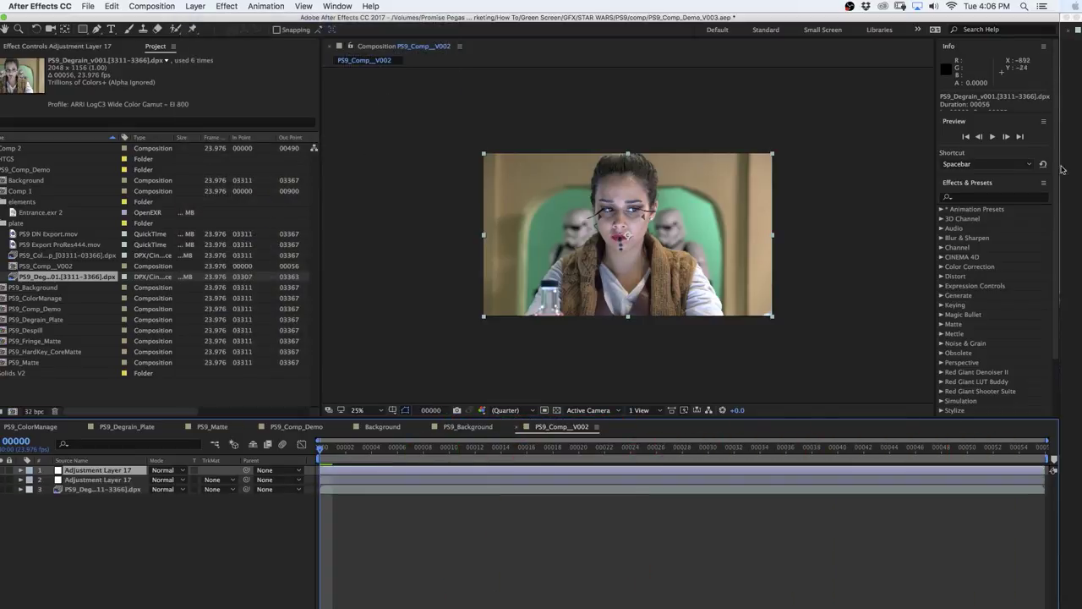
pyautogui.click(970, 196)
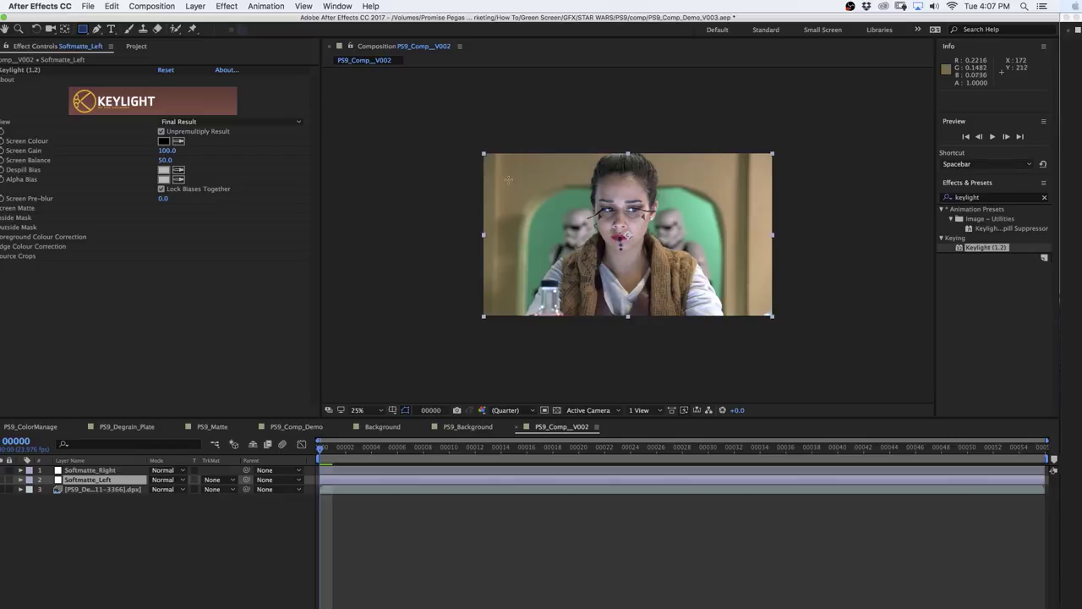
pyautogui.moveTo(508, 172); pyautogui.dragTo(618, 337)
pyautogui.click(556, 212)
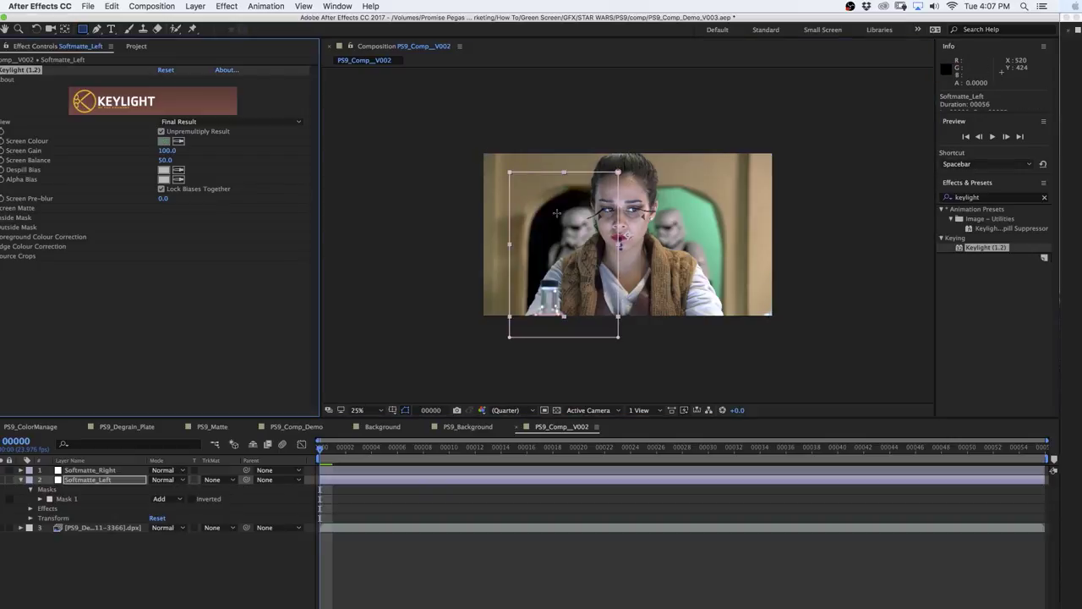
# Set Keylight's view to Intermediate Result and copy Softmatte_Left's mask onto Softmatte_Right
pyautogui.click(228, 120)
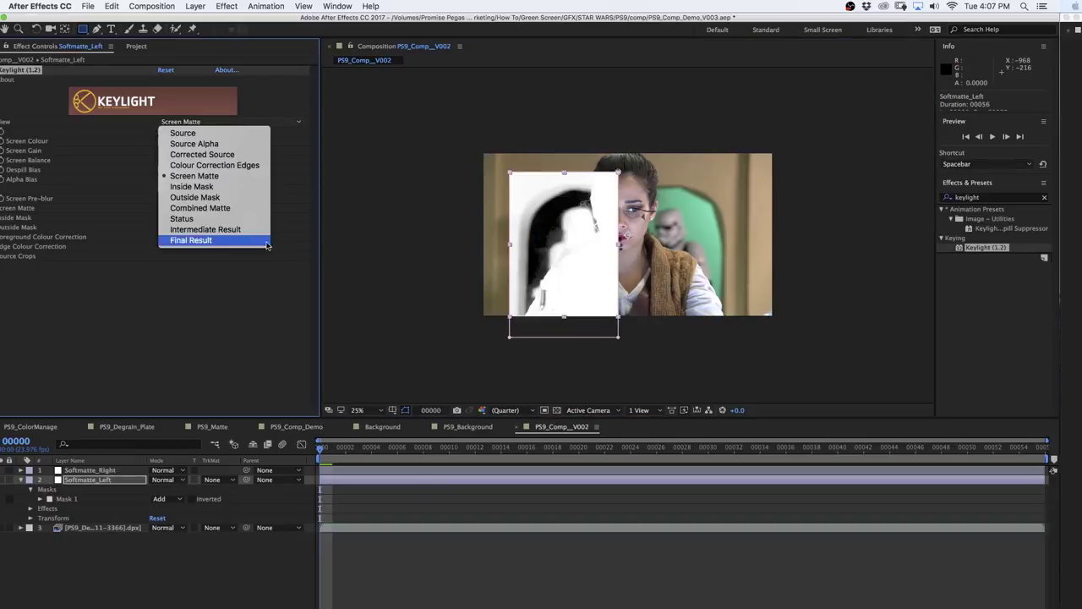
pyautogui.click(205, 225)
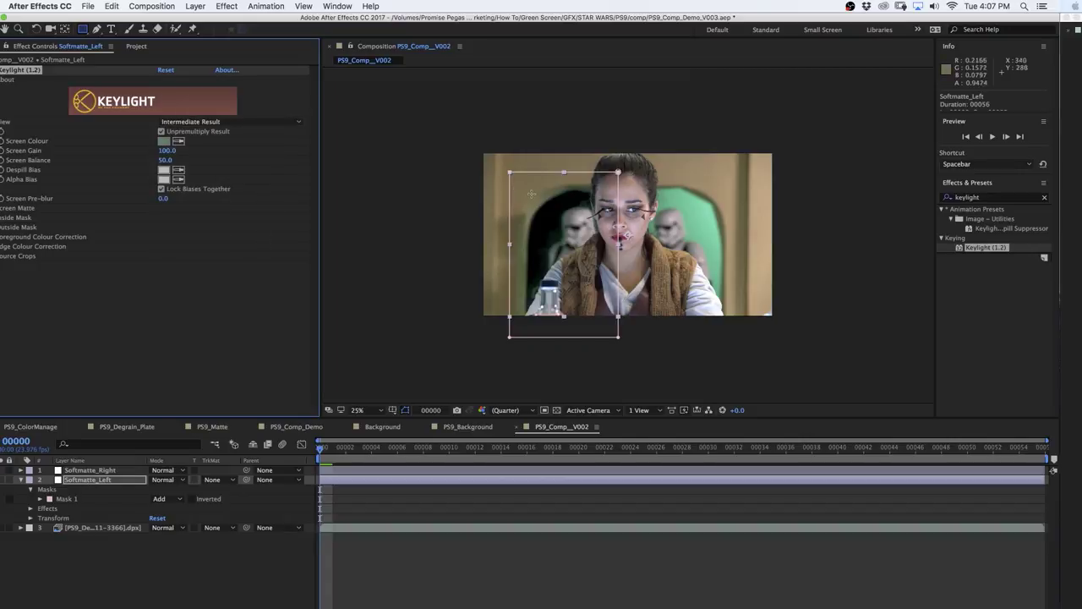
pyautogui.click(67, 499)
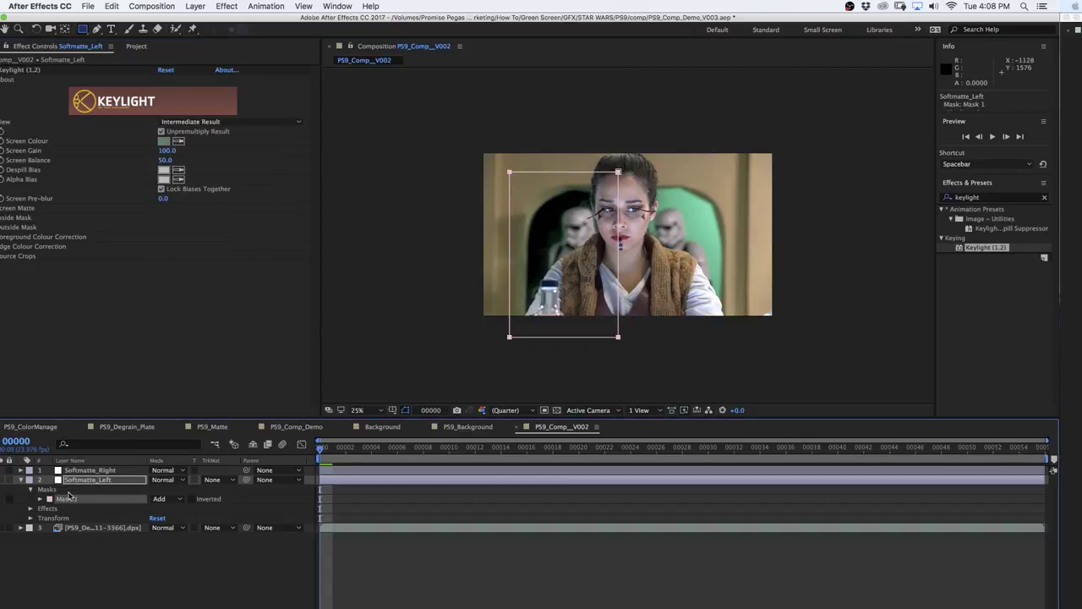
pyautogui.click(93, 471)
pyautogui.keyDown('shift'); pyautogui.click(73, 480); pyautogui.keyUp('shift')
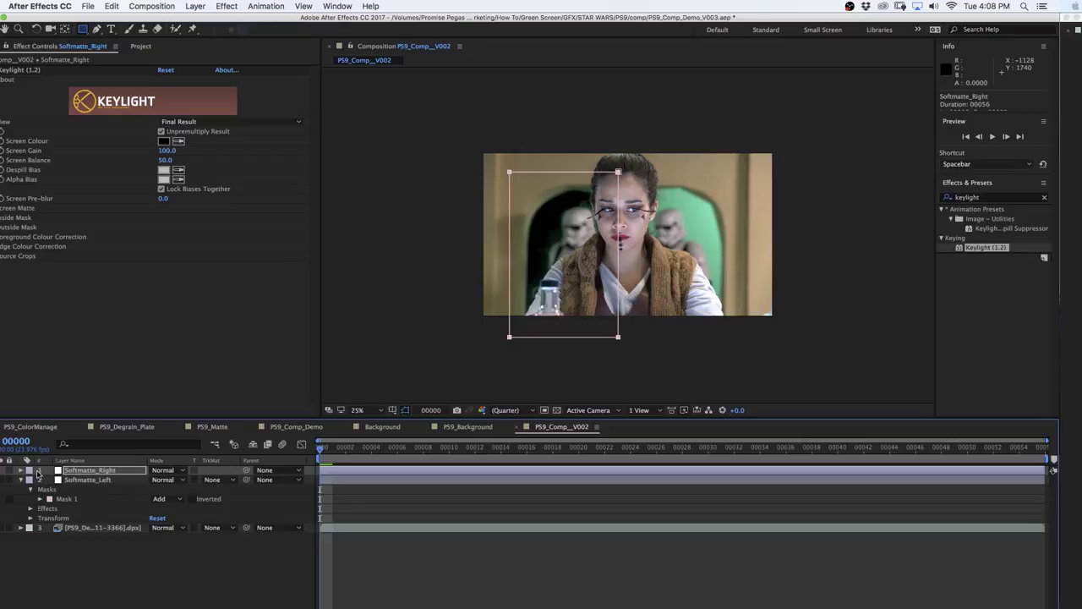
pyautogui.press('super+v')
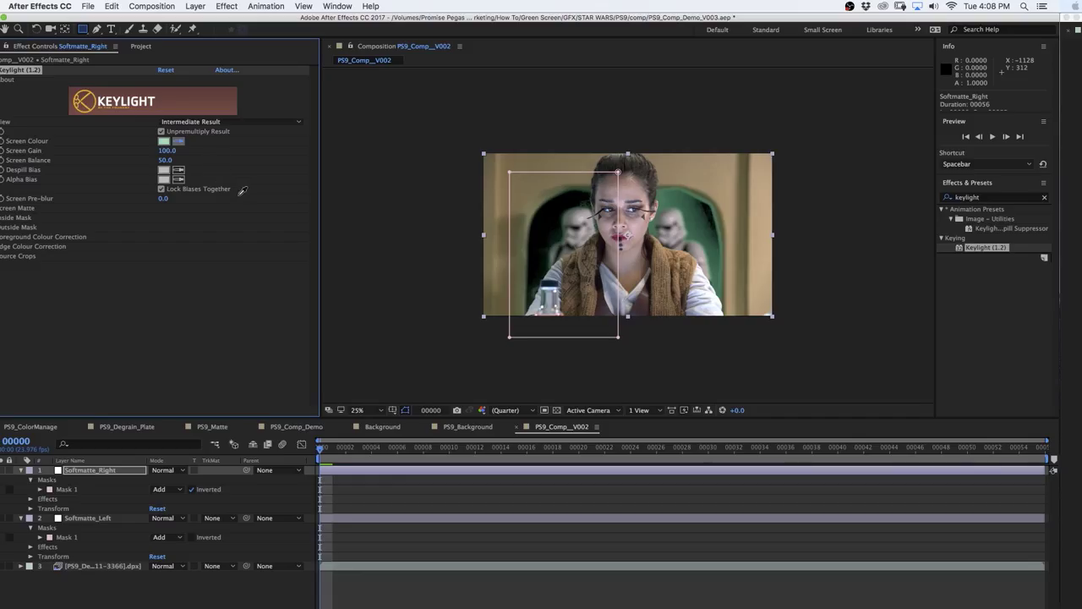
# Sample the green for Softmatte_Right and raise Clip Black to 50 while previewing the matte
pyautogui.click(704, 211)
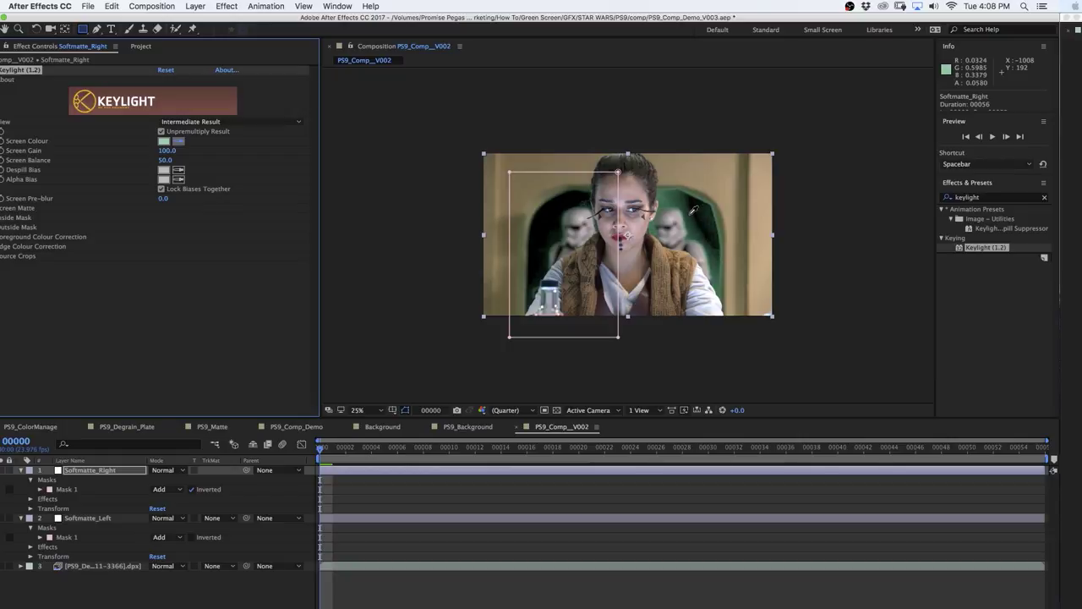
pyautogui.press('alt')
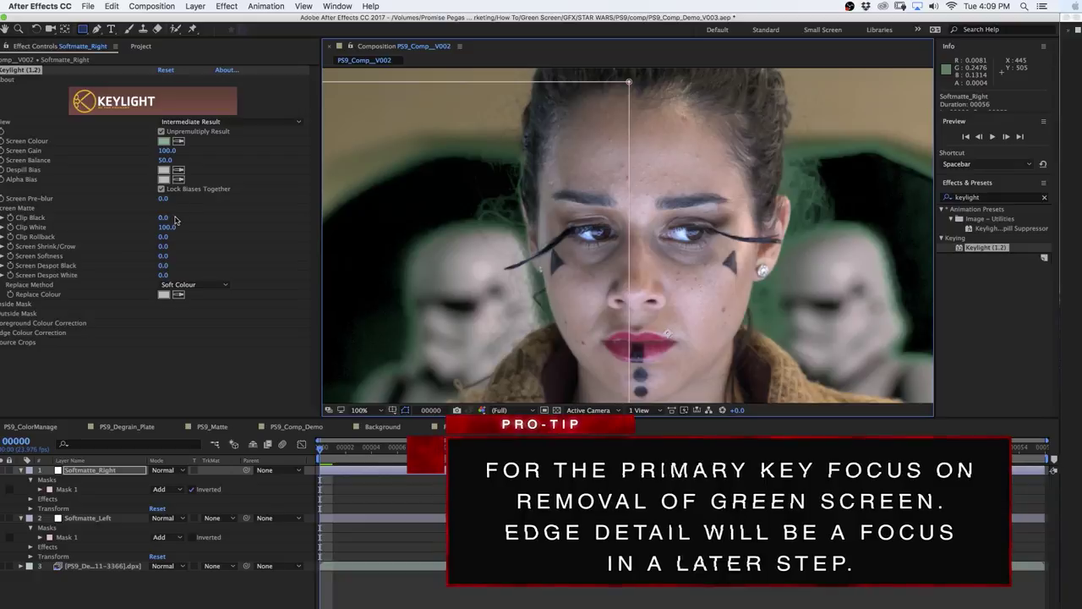
pyautogui.moveTo(173, 218); pyautogui.dragTo(183, 216)
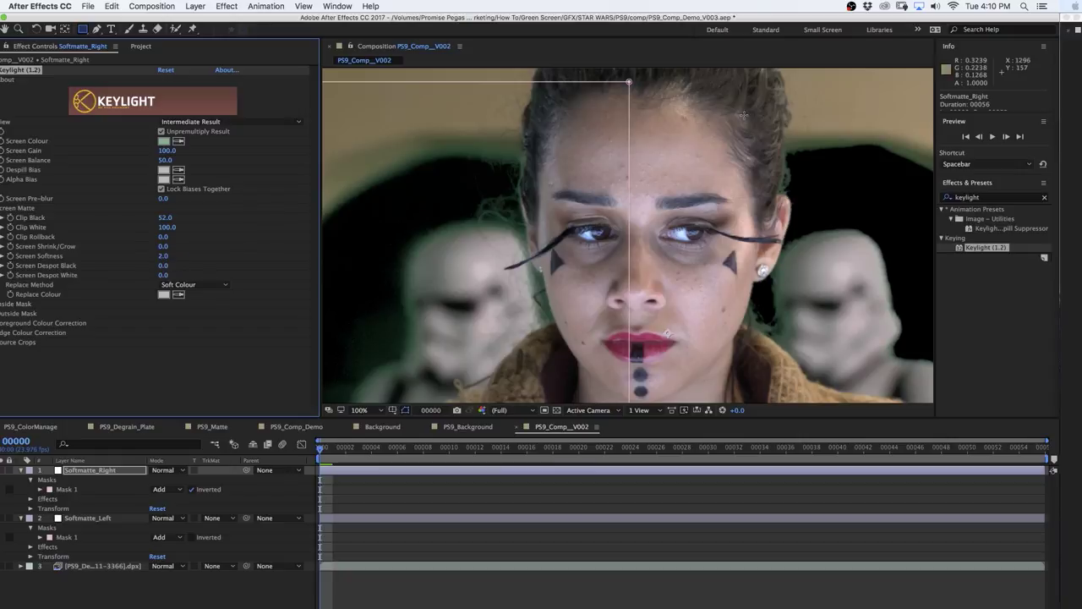
pyautogui.press(',')
pyautogui.press(',')
pyautogui.press(',')
pyautogui.press(',')
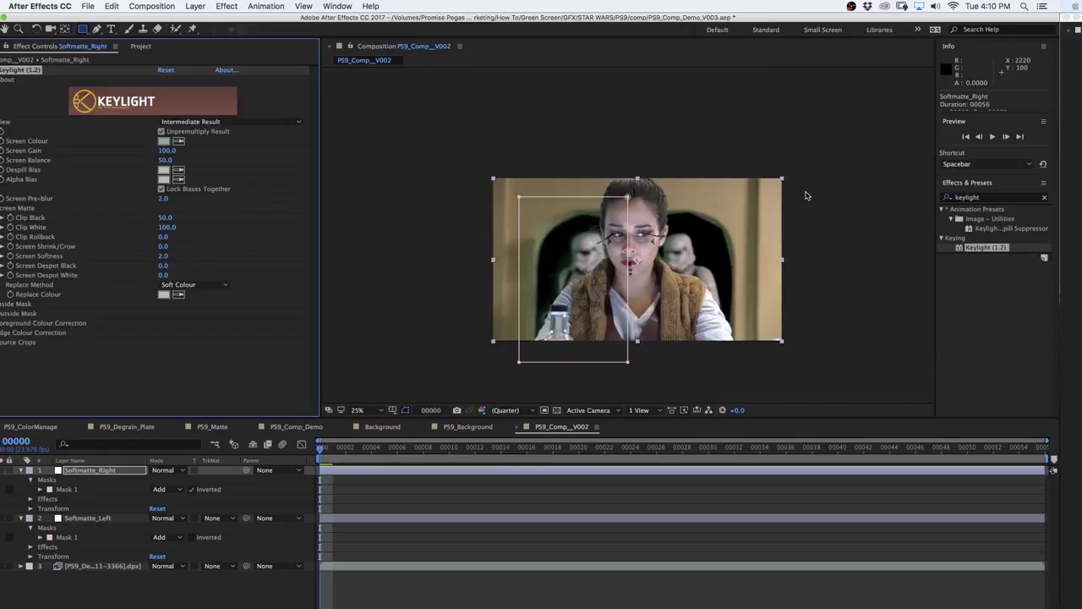
# In PS9_Matte, select Door_Hold_out and display the alpha matte at 100% zoom
pyautogui.press('.')
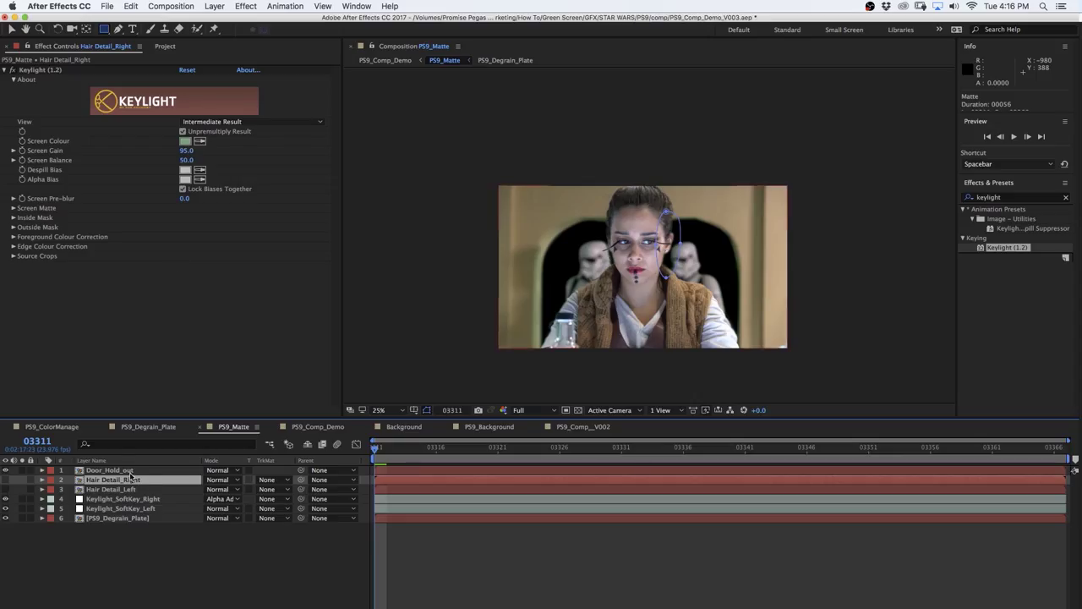
pyautogui.click(130, 474)
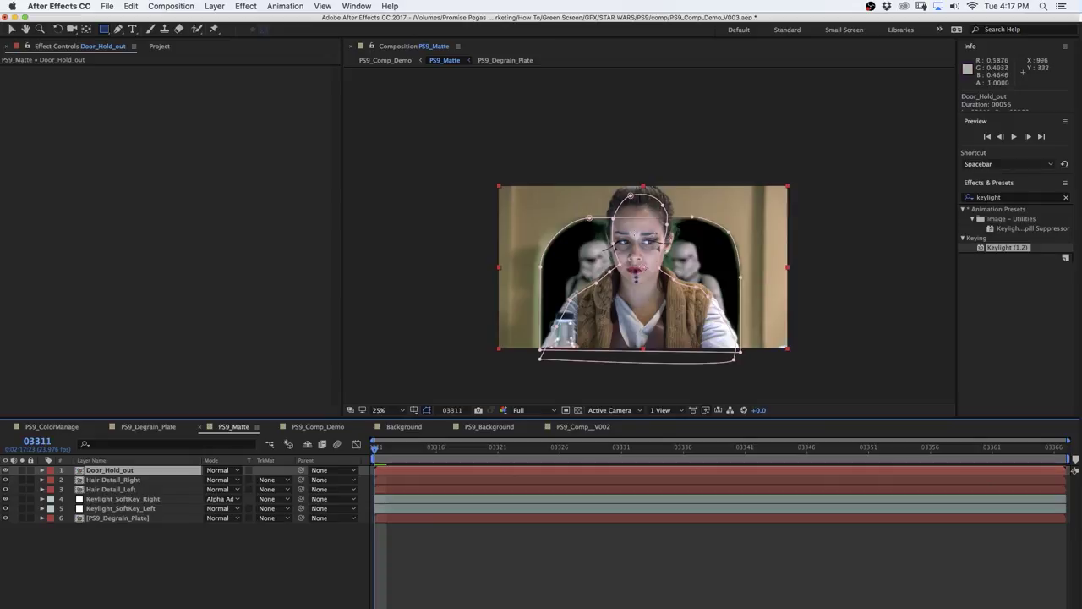
pyautogui.scroll(4, 678, 224)
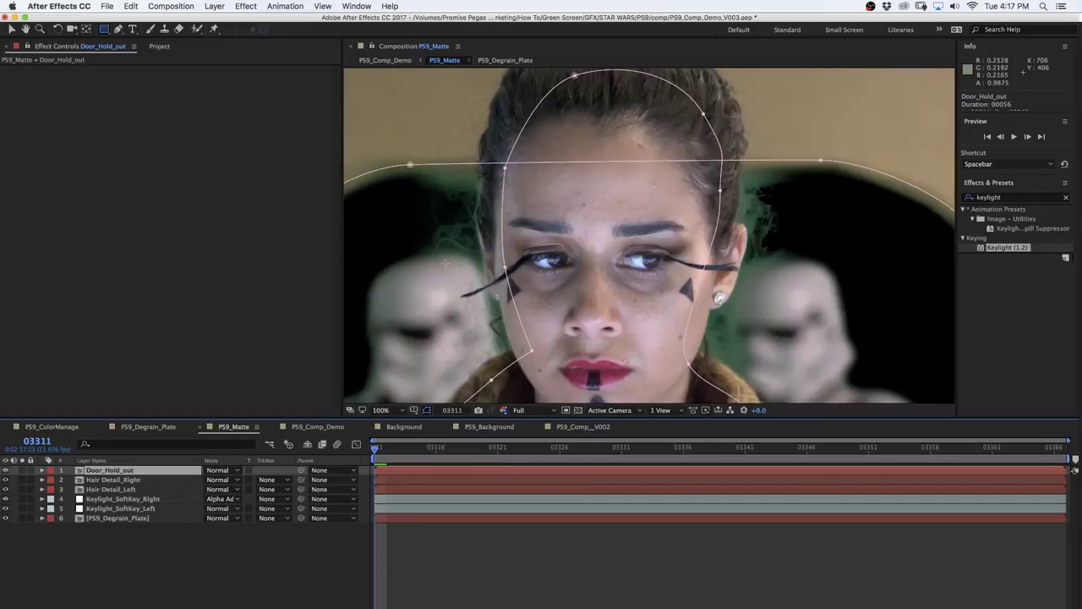
pyautogui.hotkey('alt', '4')
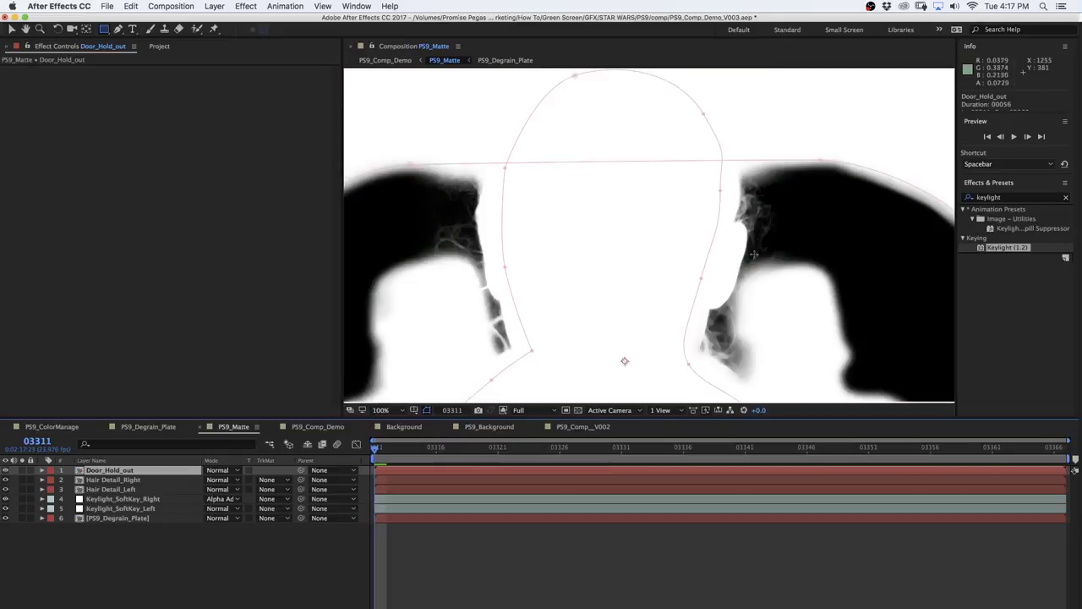
# Back in RGB, review the SoftKey Right/Left and PS9_Degrain_Plate layers, then open PS9_Comp_Demo
pyautogui.hotkey('alt', '4')
pyautogui.click(61, 499)
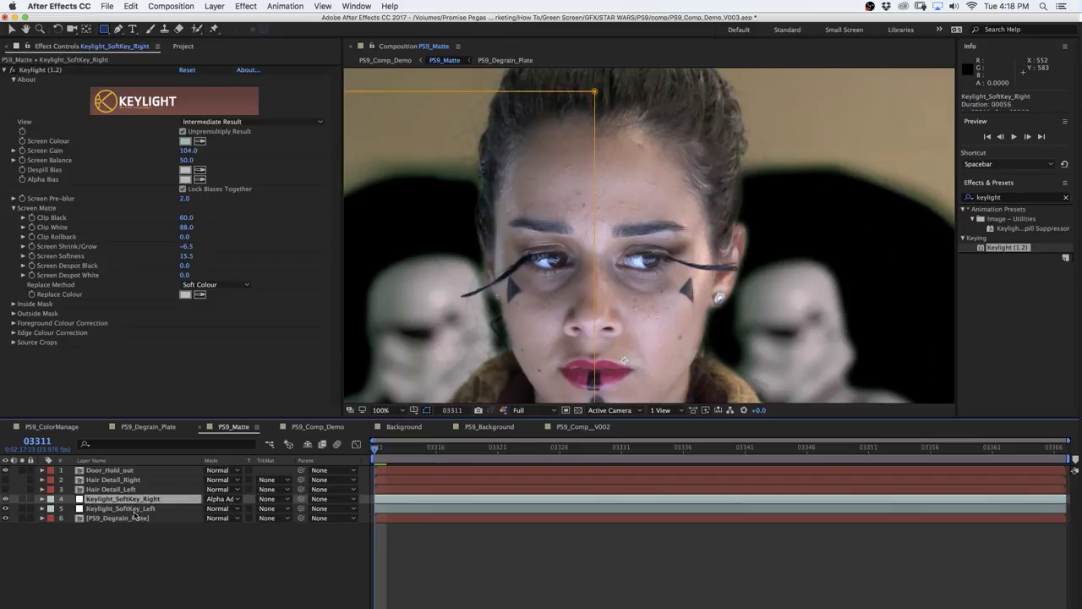
pyautogui.click(142, 509)
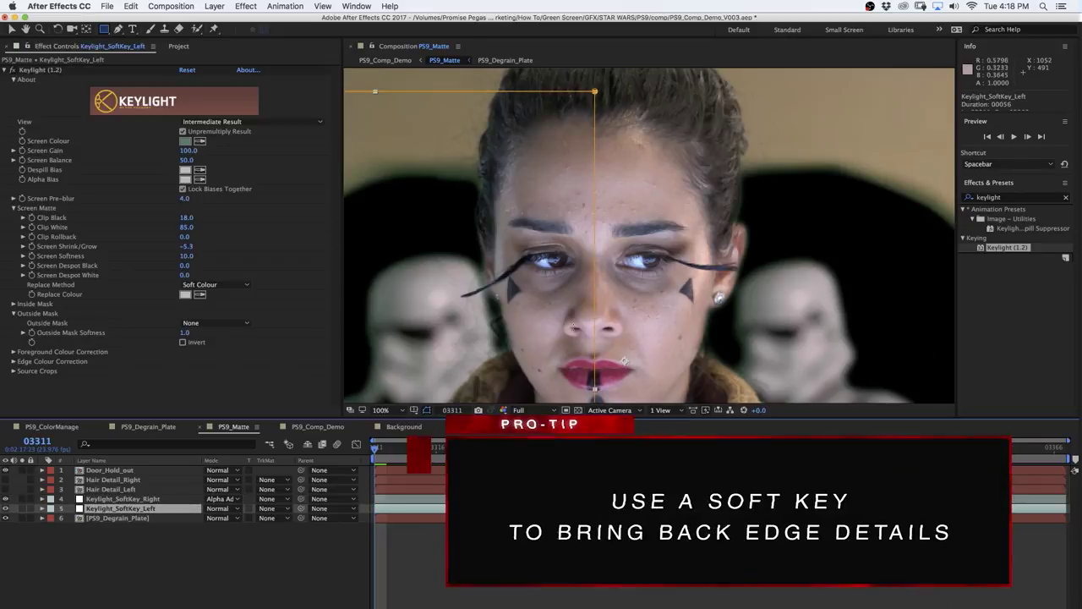
pyautogui.click(118, 517)
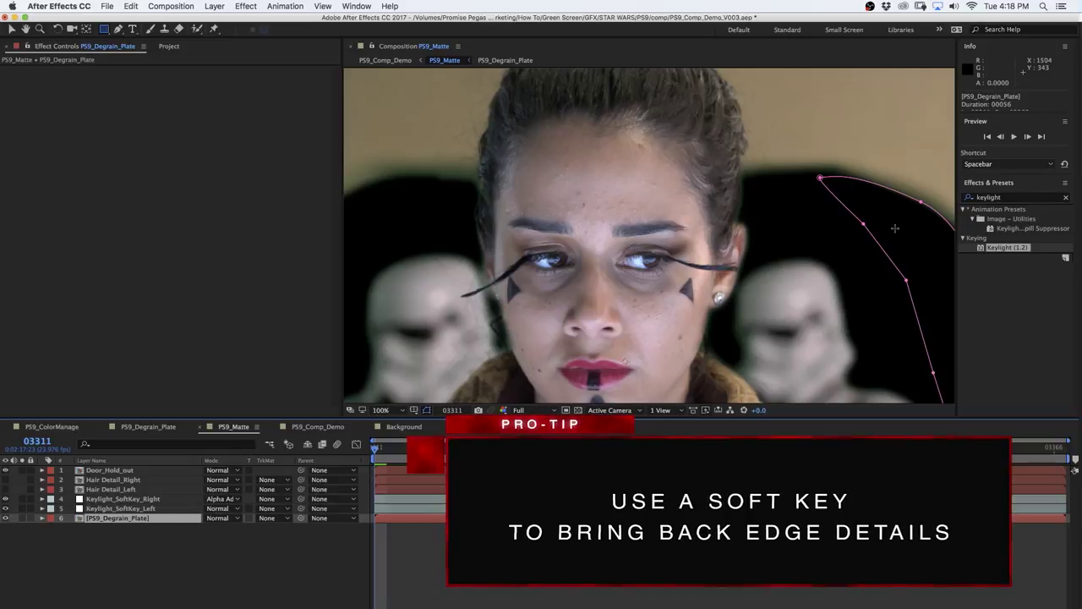
pyautogui.press(',')
pyautogui.press(',')
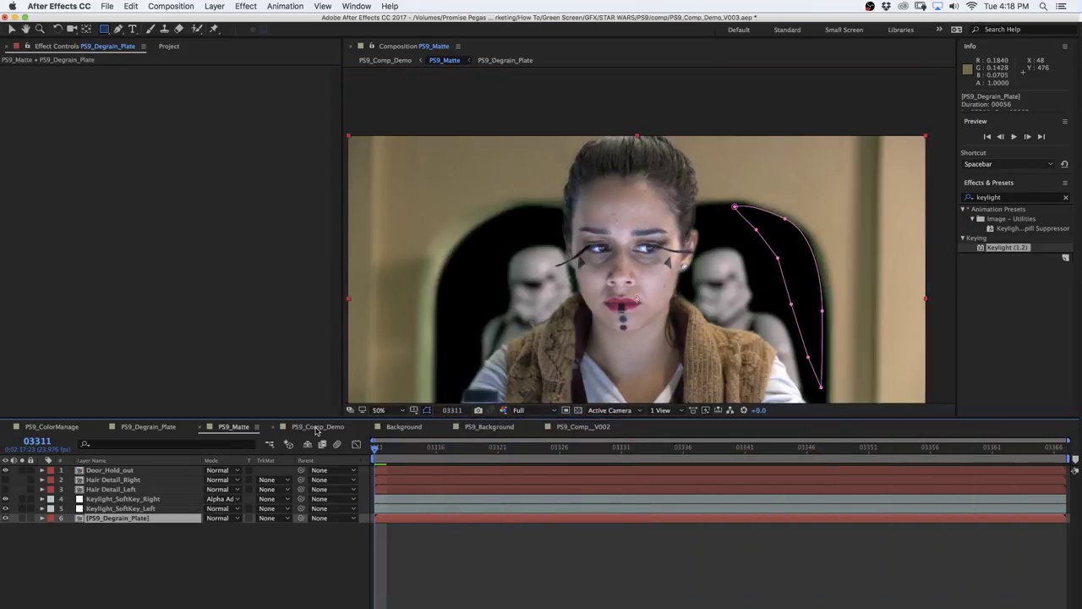
pyautogui.click(318, 427)
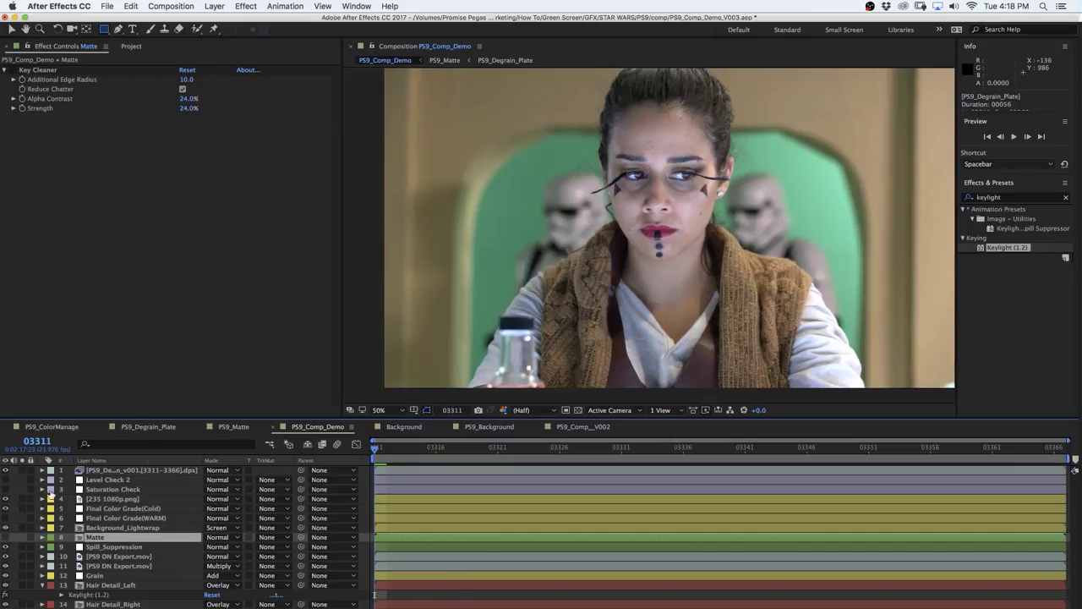
# Hide the raw plate, look at PS9_Background, then hide the letterbox in PS9_Comp_Demo
pyautogui.click(5, 470)
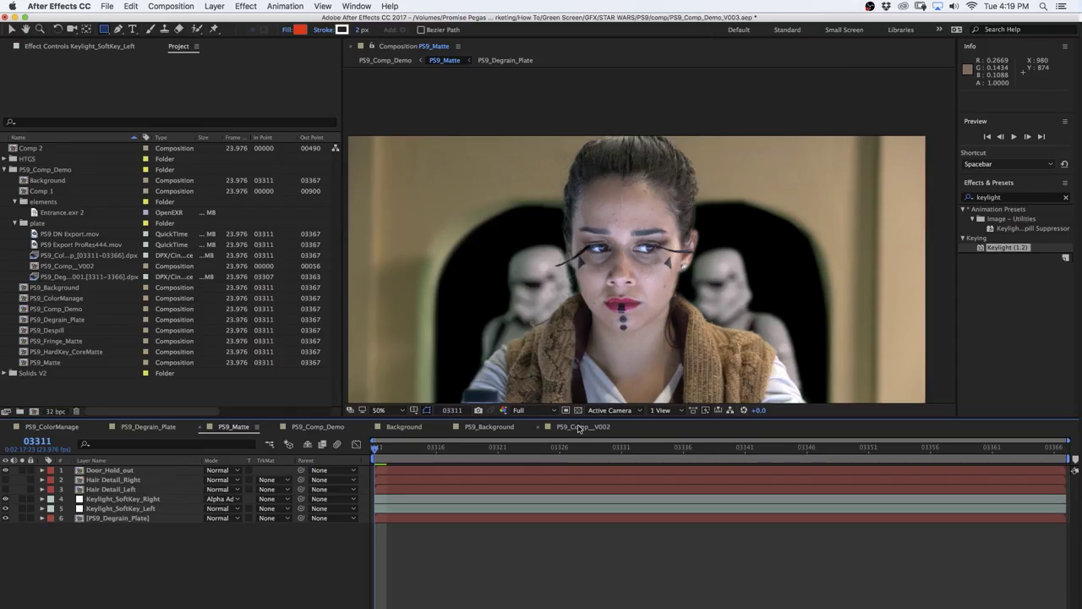
pyautogui.click(490, 427)
pyautogui.click(318, 427)
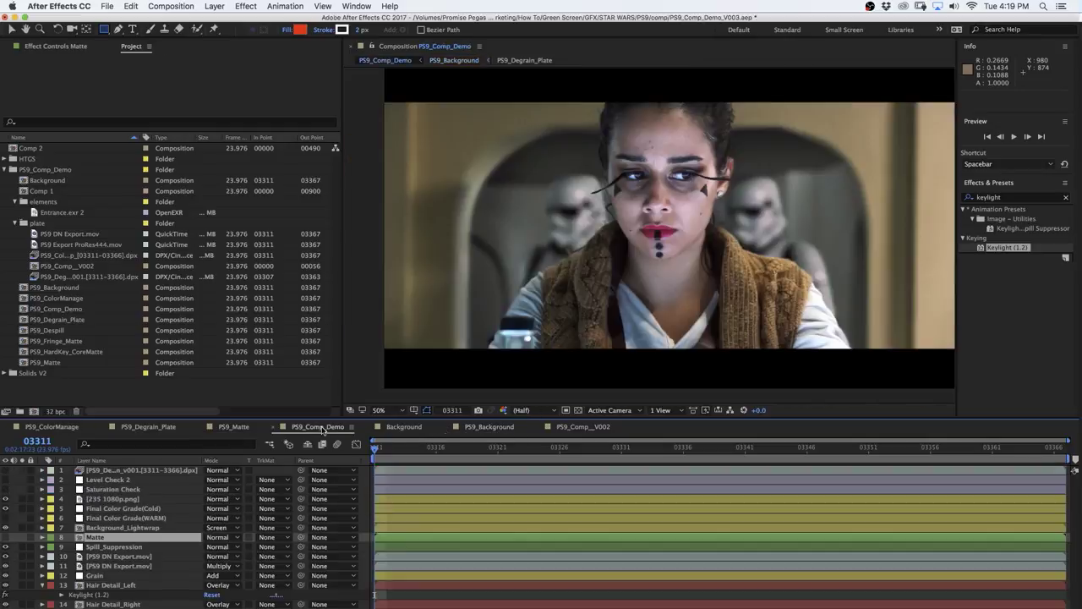
pyautogui.click(5, 500)
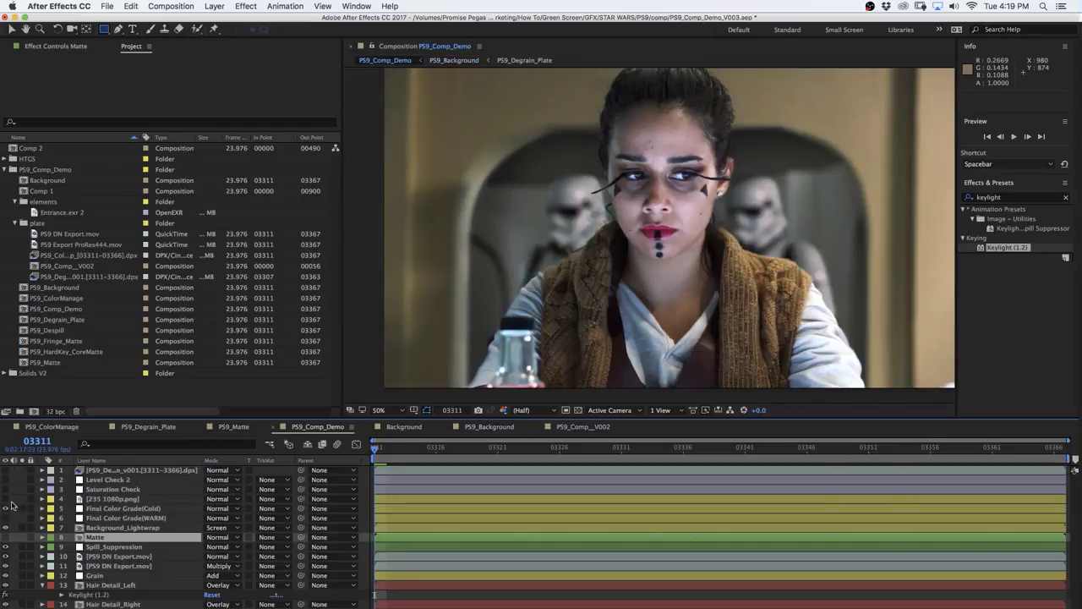
# Turn off the cold final grade and toggle the Background layer off and on to check the key
pyautogui.click(6, 510)
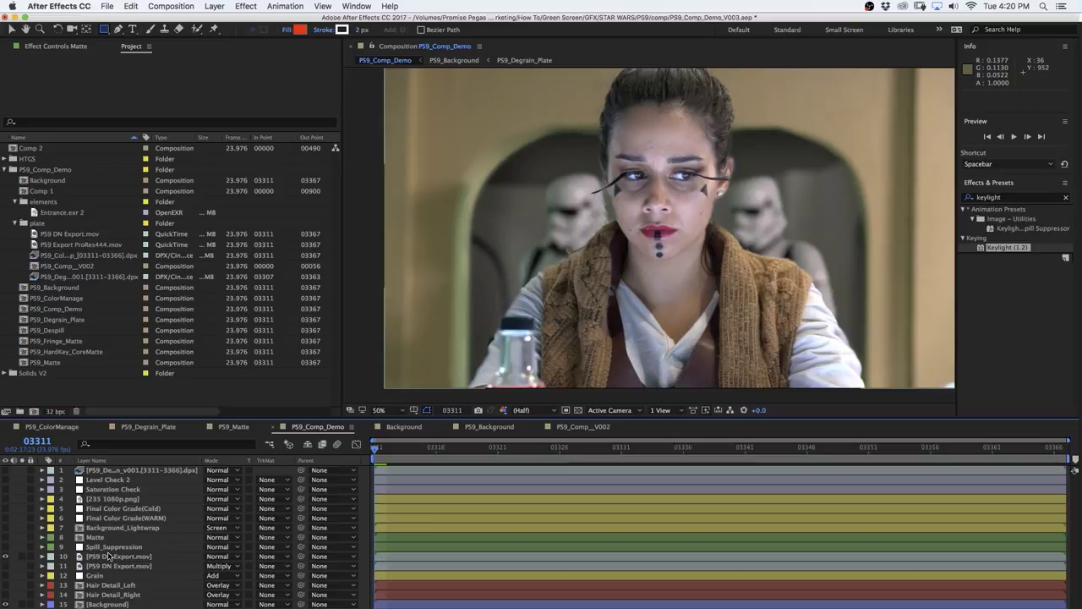
pyautogui.click(13, 605)
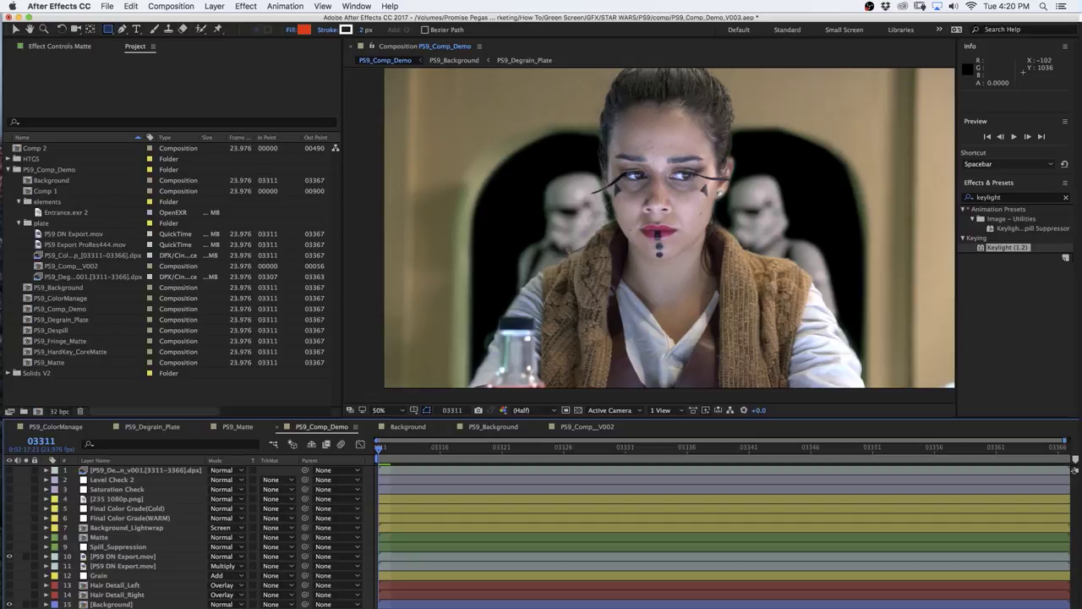
pyautogui.click(12, 605)
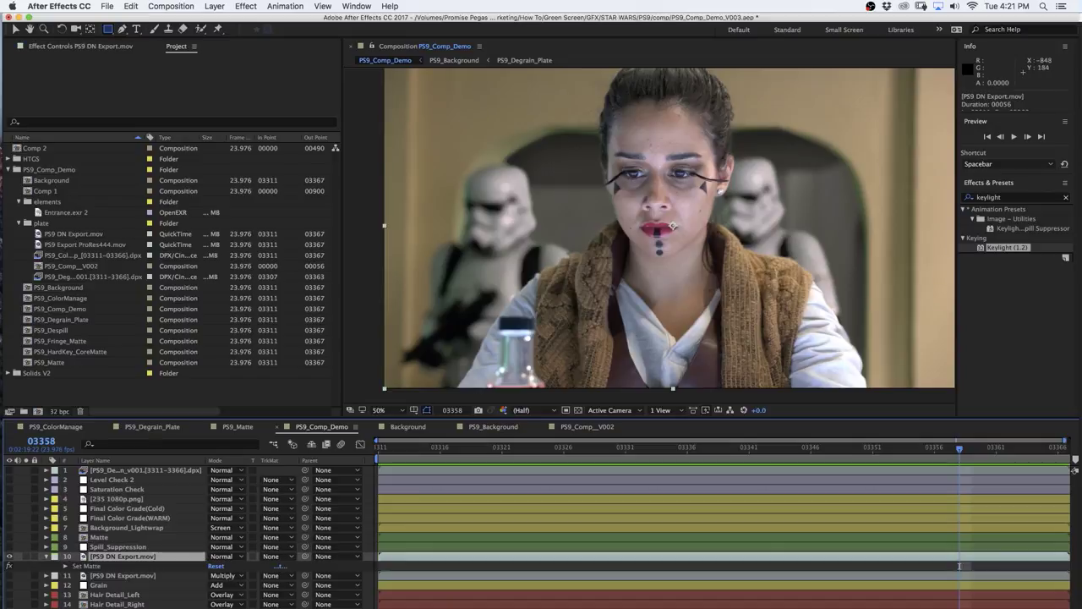
# Search the effects for 'set' and apply Set Matte to PS9 DN Export.mov
pyautogui.doubleClick(989, 197)
pyautogui.write('set')
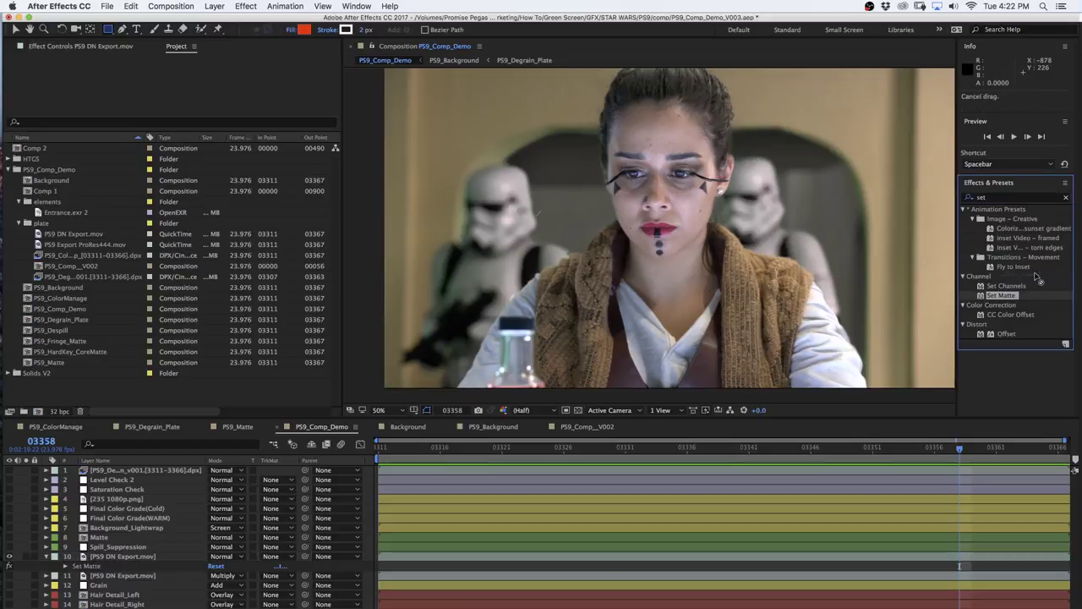
pyautogui.moveTo(1009, 302); pyautogui.dragTo(1006, 298)
pyautogui.click(84, 46)
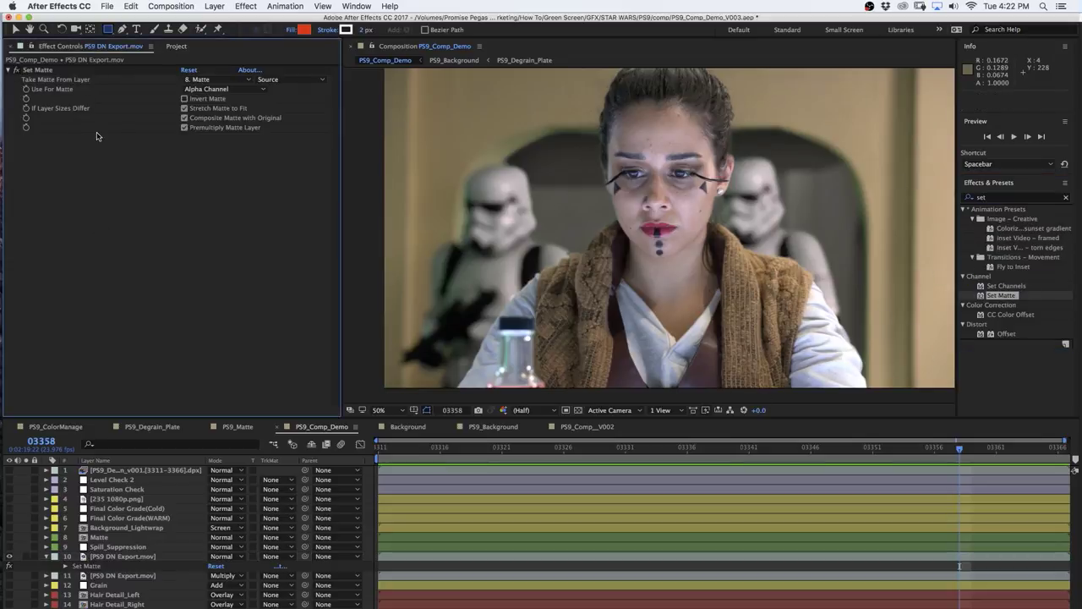
# Set Take Matte From Layer to the Matte layer's alpha channel
pyautogui.click(122, 575)
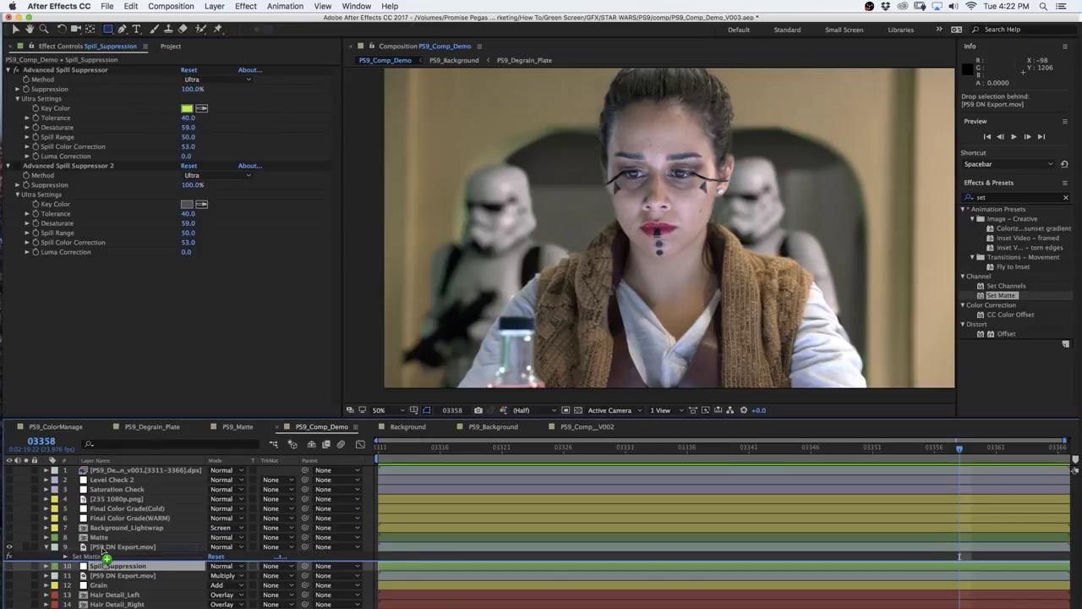
pyautogui.click(122, 556)
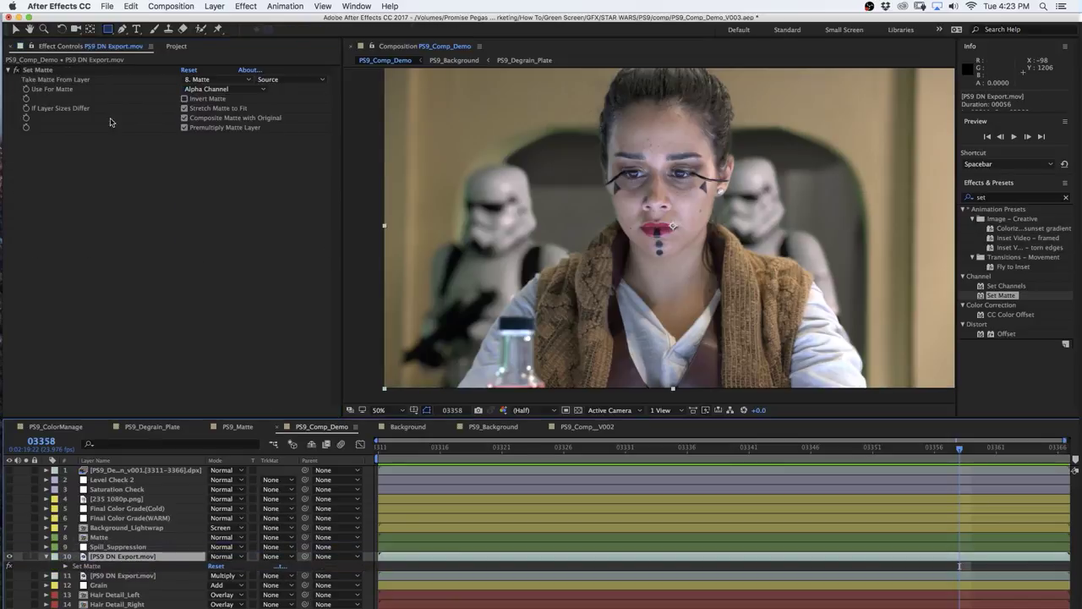
pyautogui.click(216, 79)
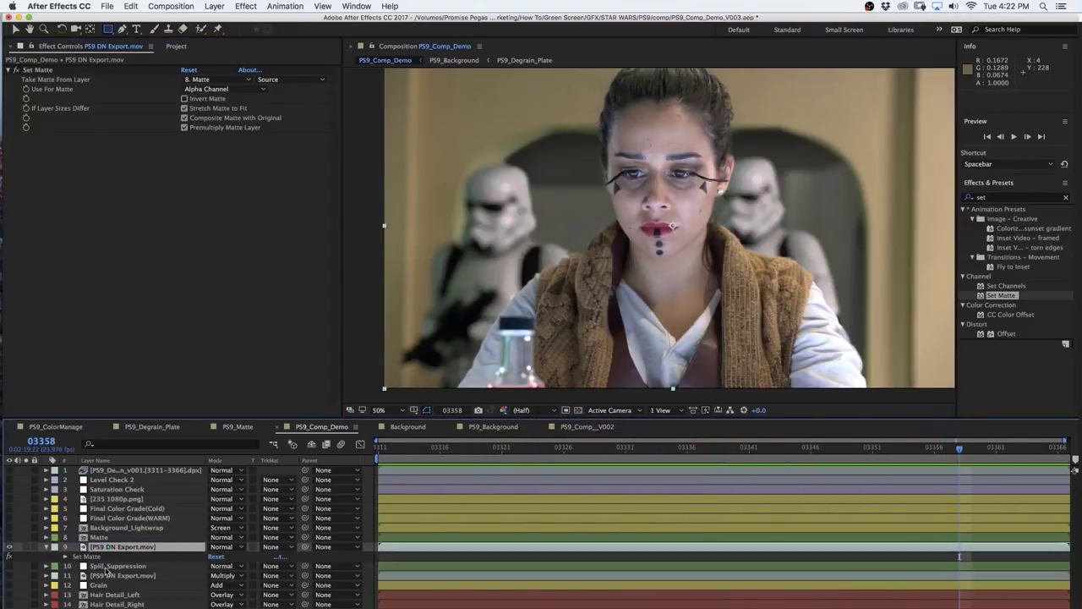
pyautogui.click(281, 544)
pyautogui.click(260, 574)
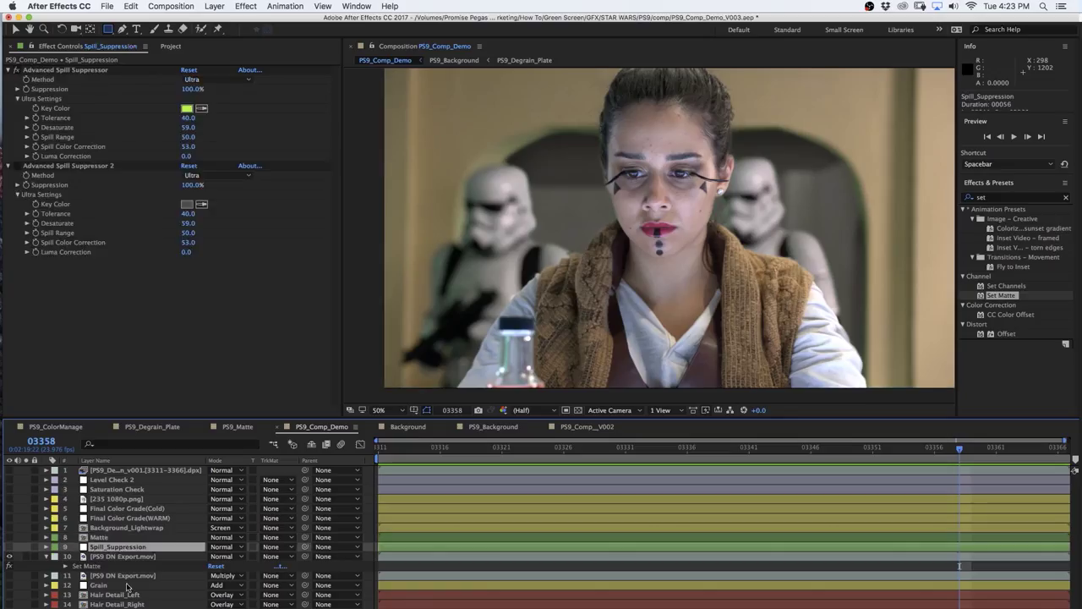
# Compare Set Matte and spill suppressor settings, return to frame 03311, and inspect Background's effects
pyautogui.click(124, 556)
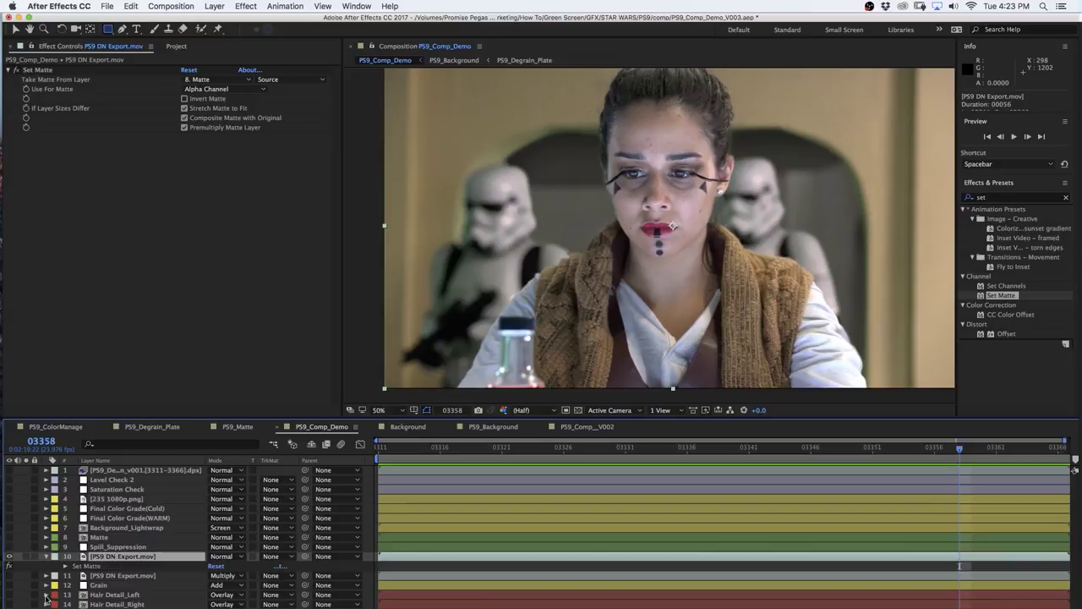
pyautogui.click(107, 546)
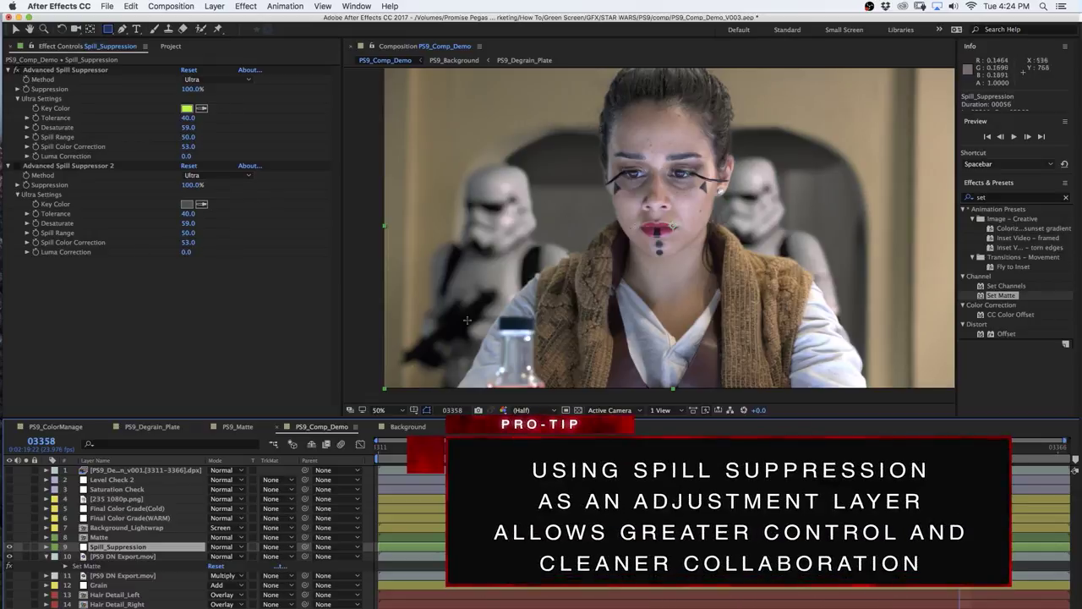
pyautogui.click(383, 456)
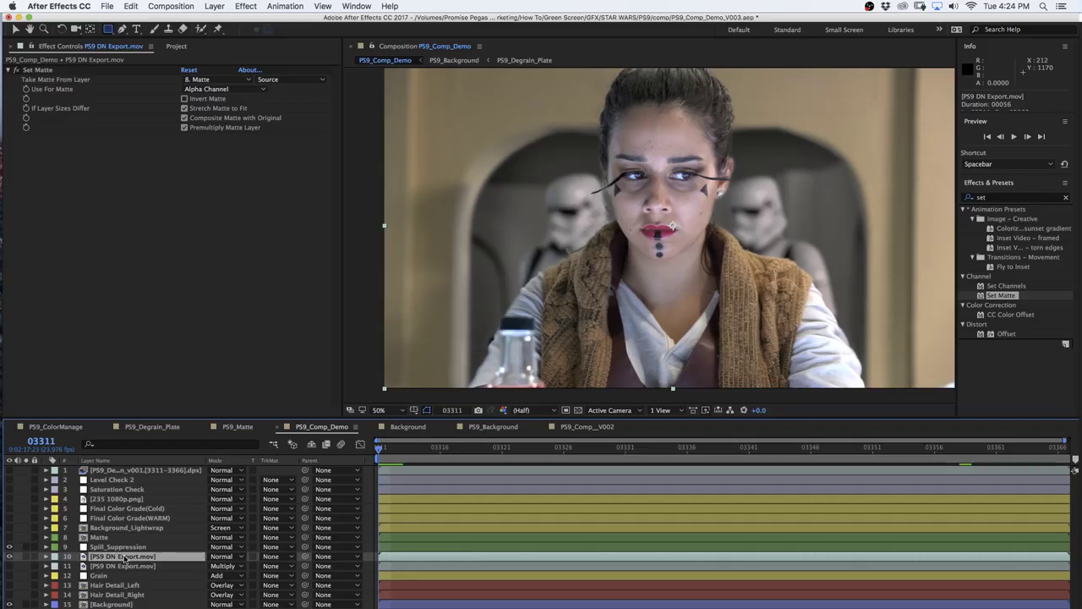
pyautogui.click(110, 603)
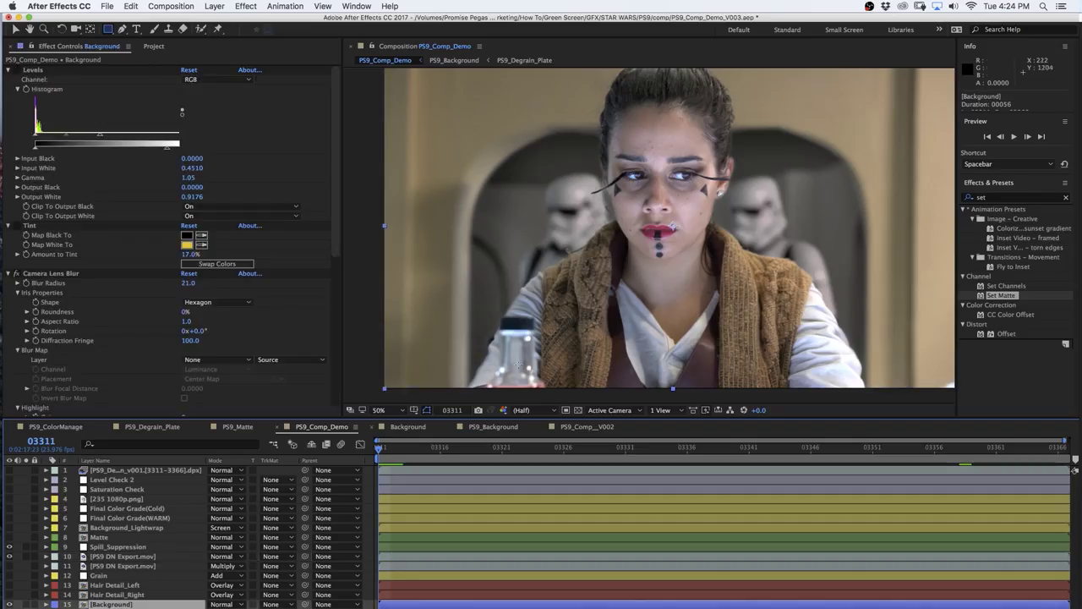
# Set the Hair Detail_Left layer's blend mode to Overlay
pyautogui.click(107, 585)
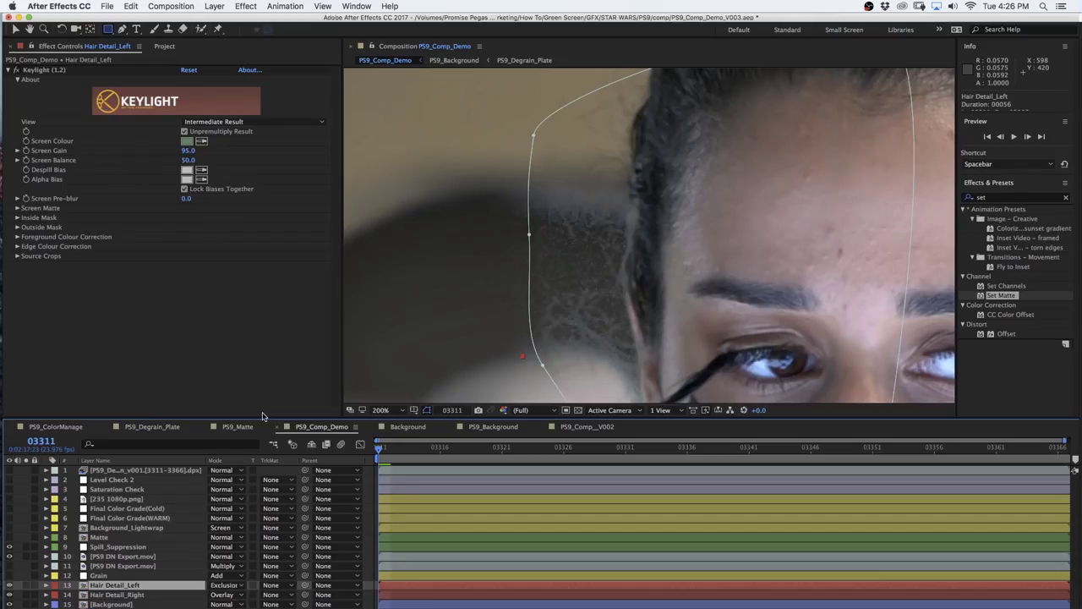
pyautogui.click(224, 584)
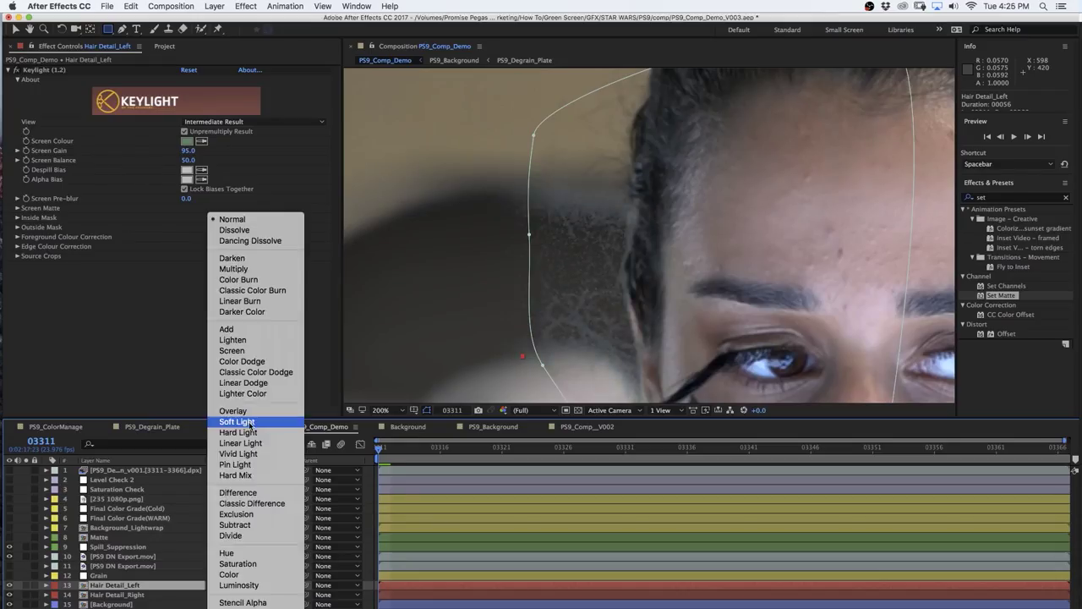
pyautogui.click(247, 412)
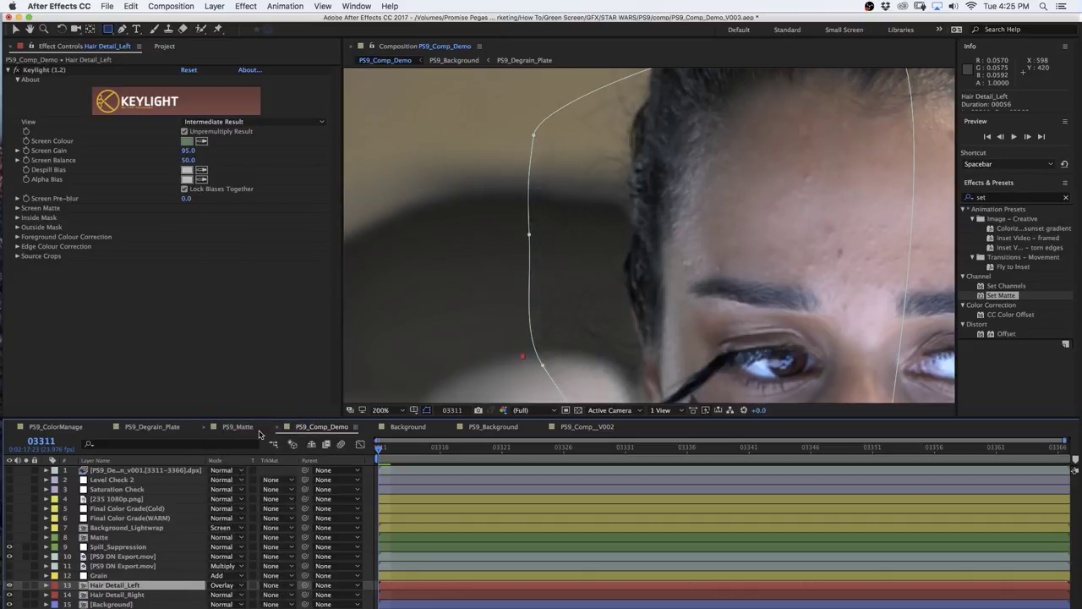
pyautogui.click(235, 588)
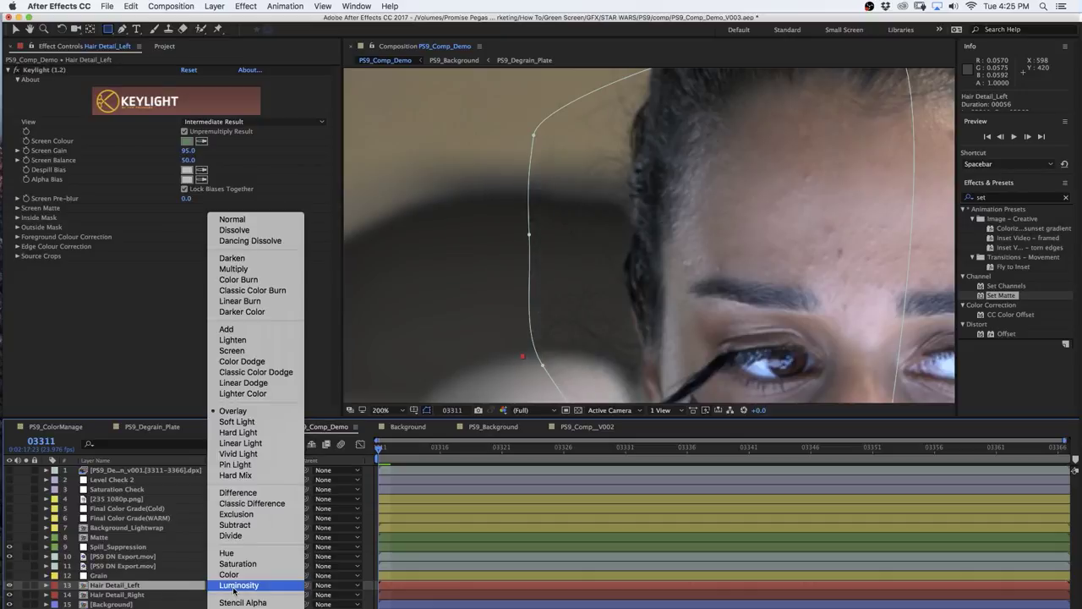
# Set the Hair Detail_Right layer's blend mode to Overlay
pyautogui.click(132, 596)
pyautogui.click(133, 597)
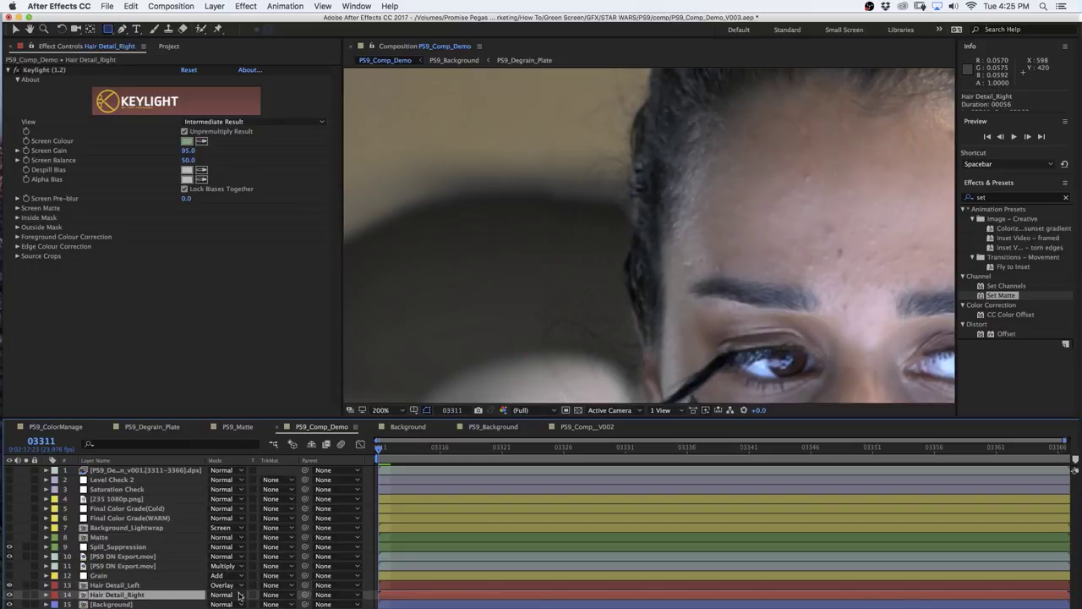
pyautogui.click(234, 599)
pyautogui.click(248, 411)
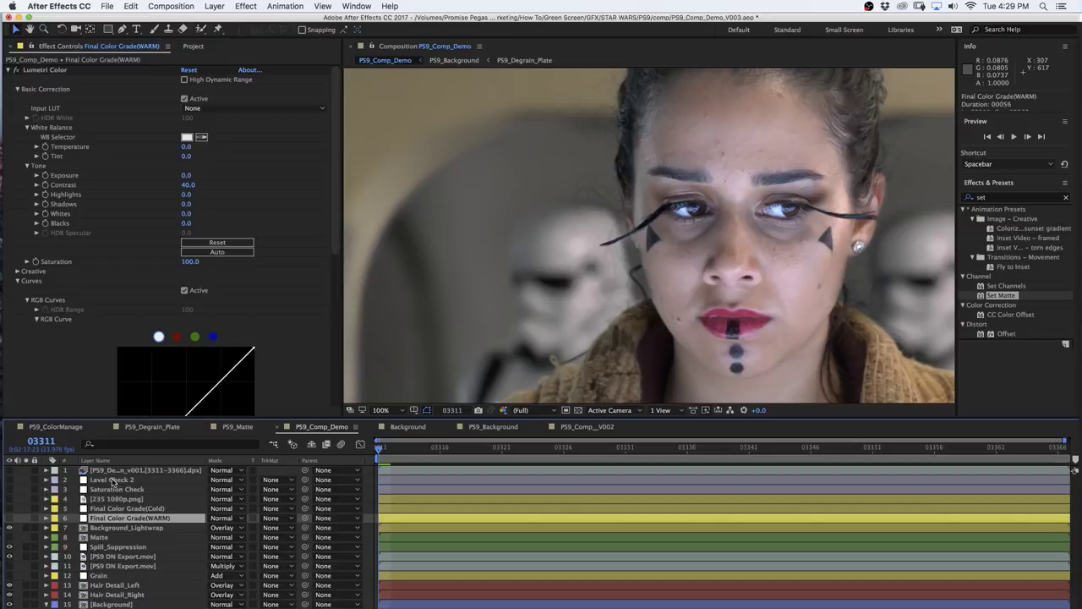
# View through Level Check 2 and lower the Background's Levels Output White to 0.7922
pyautogui.click(112, 480)
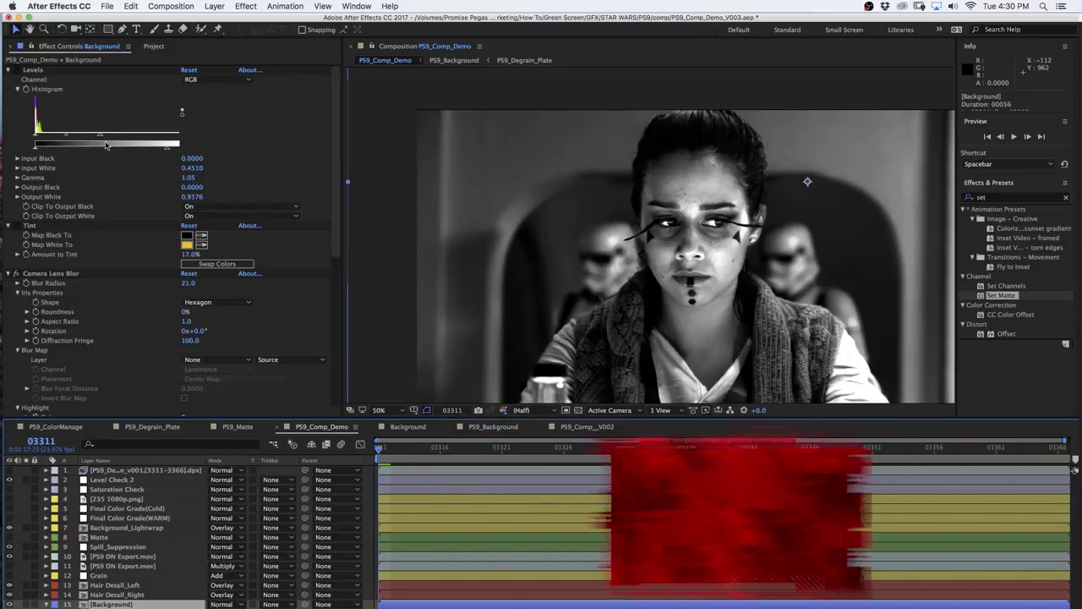
pyautogui.moveTo(167, 150); pyautogui.dragTo(112, 153)
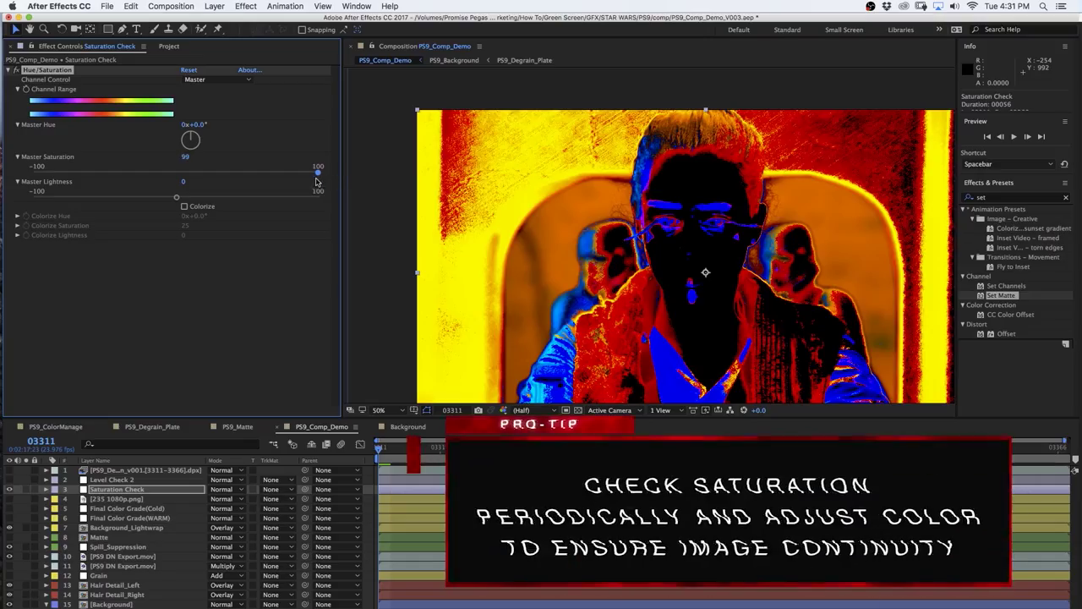
# Reduce the Saturation Check's Hue/Saturation Master Saturation to 92
pyautogui.moveTo(317, 177); pyautogui.dragTo(308, 177)
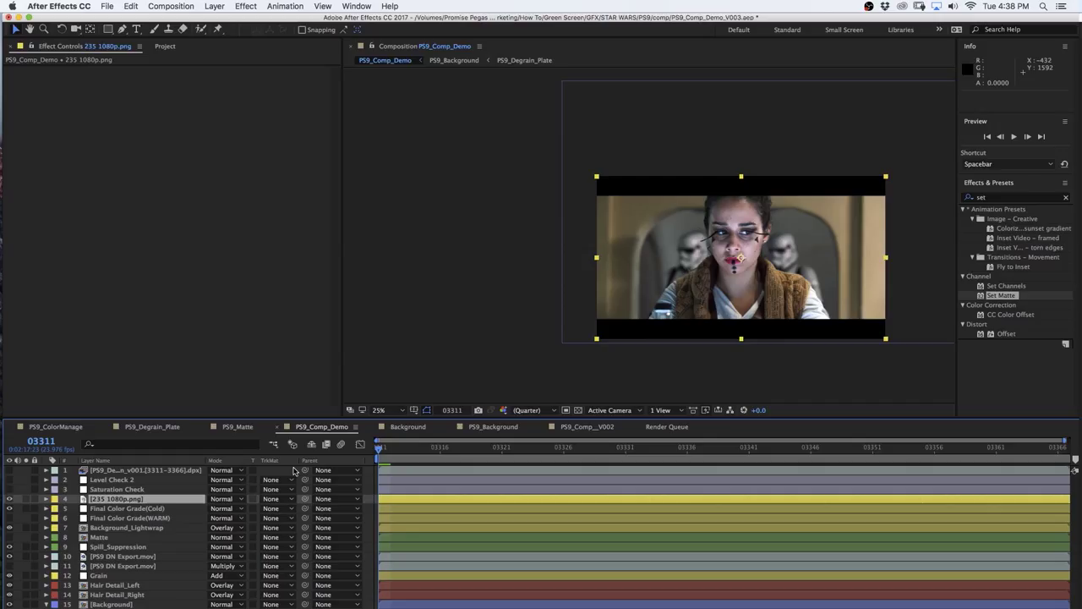
# Enable Final Color Grade(Cold), toggle it on and off to compare, and disable Final Color Grade(WARM)
pyautogui.click(127, 508)
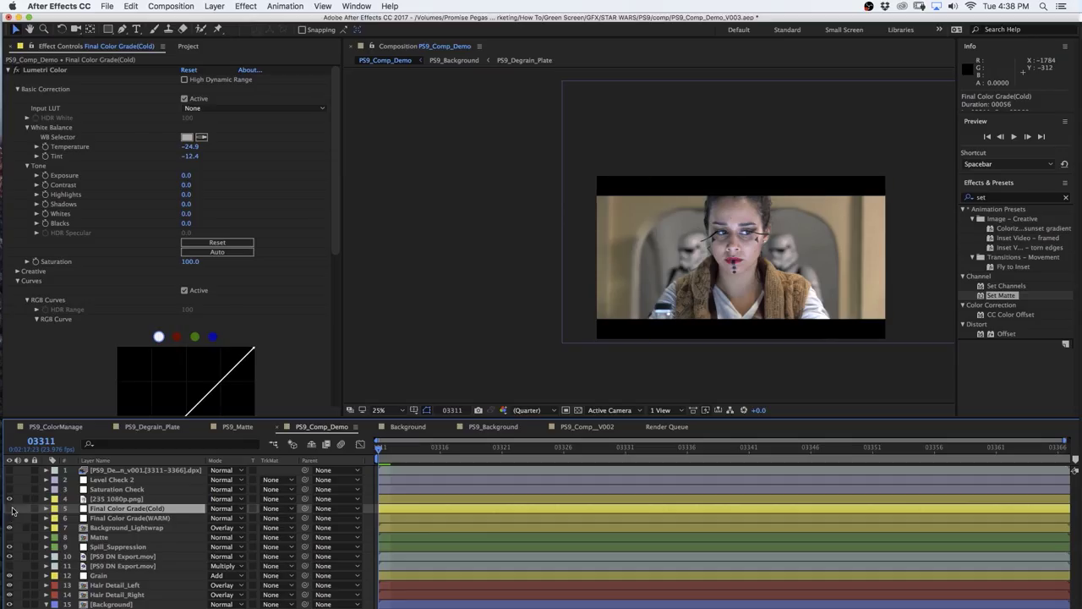
pyautogui.click(10, 508)
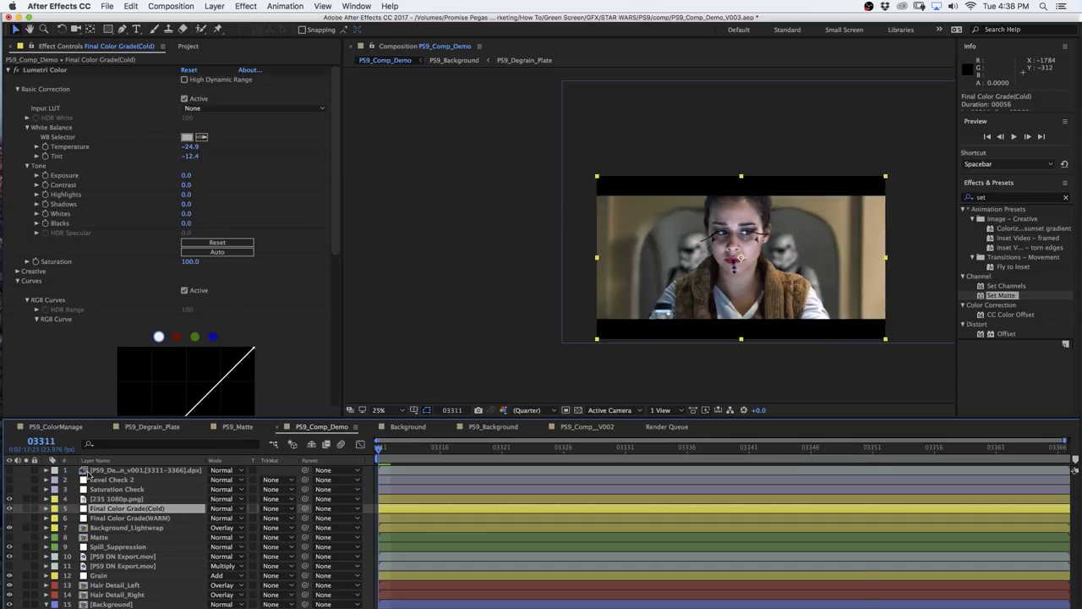
pyautogui.click(9, 508)
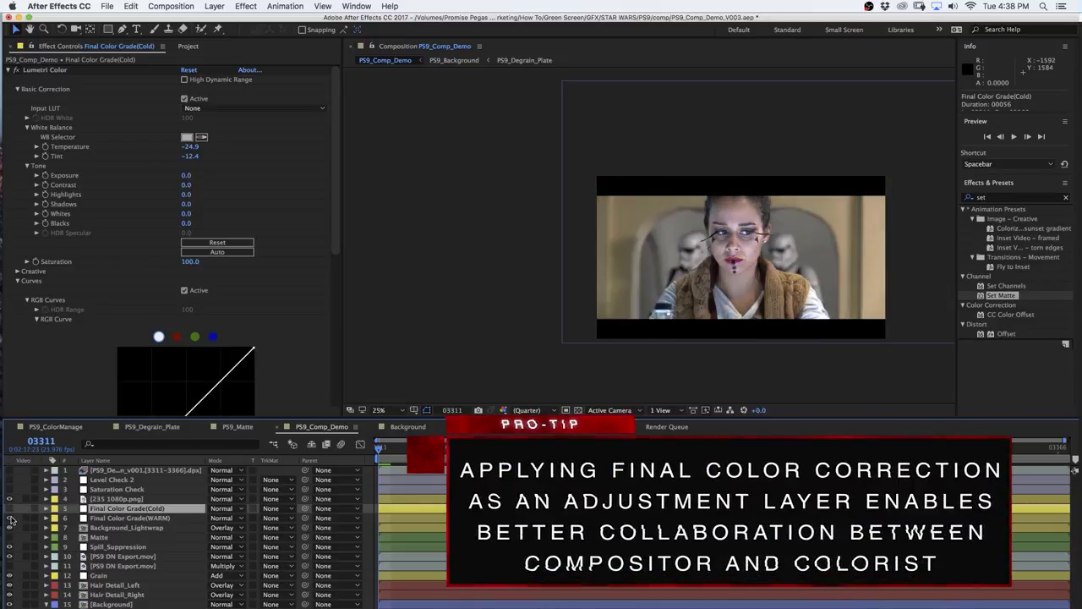
pyautogui.click(10, 508)
pyautogui.click(9, 508)
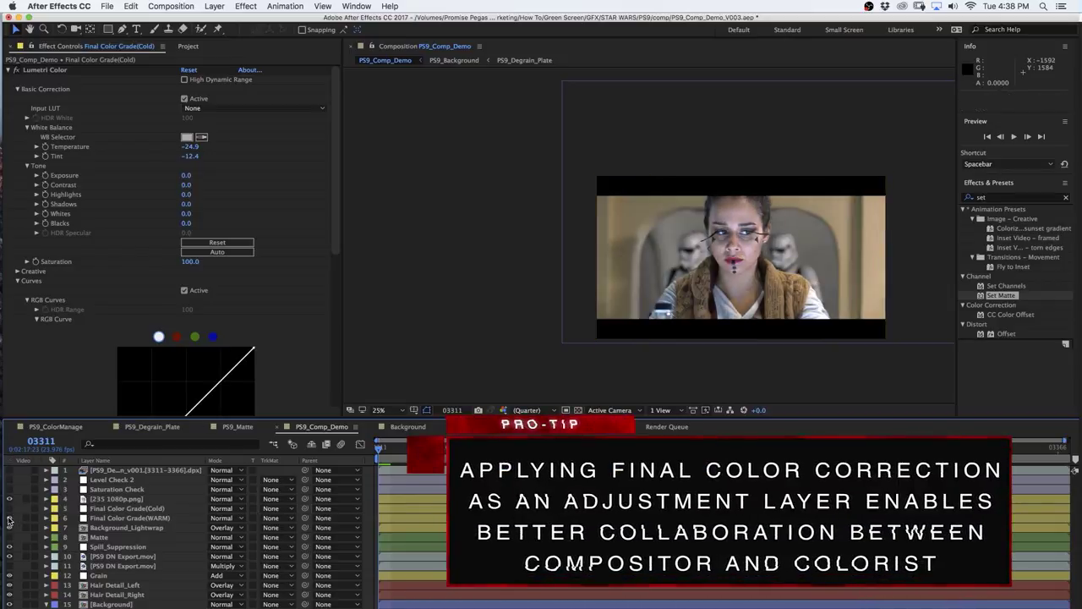
pyautogui.click(9, 508)
pyautogui.click(10, 508)
pyautogui.click(47, 510)
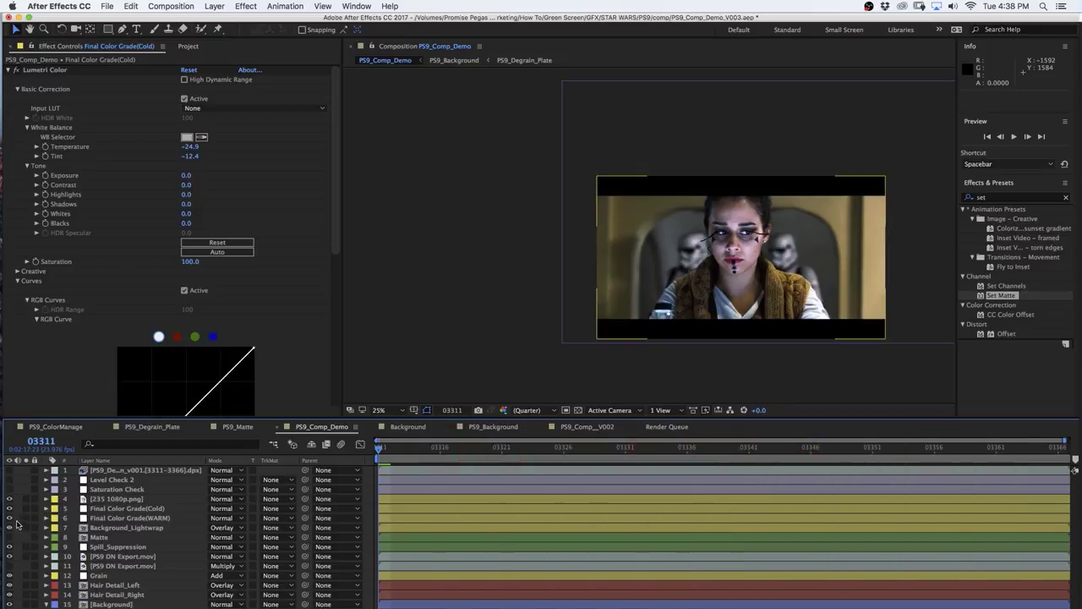
pyautogui.click(10, 518)
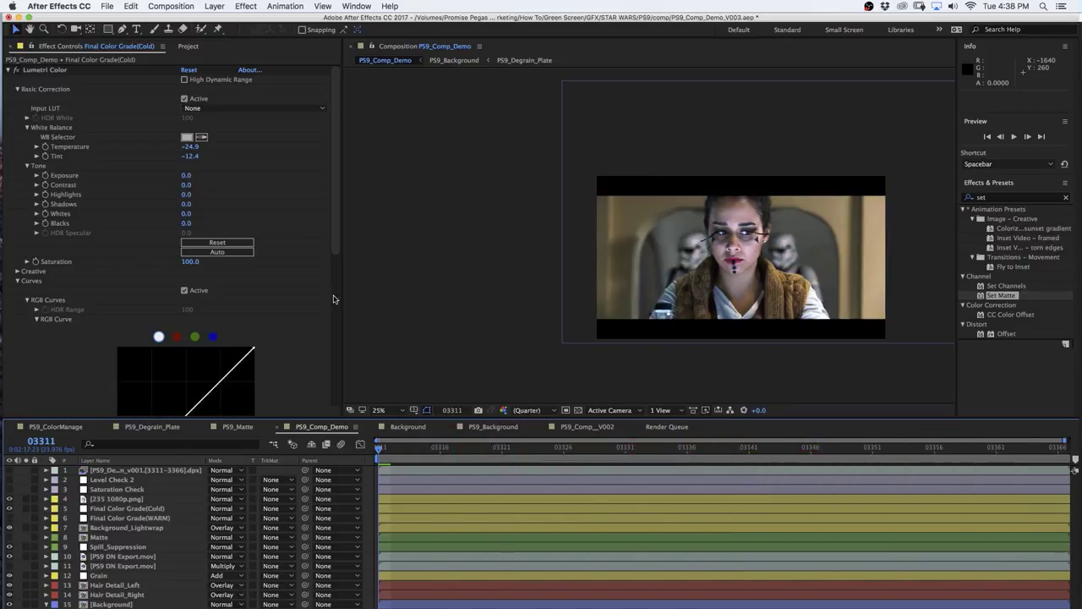